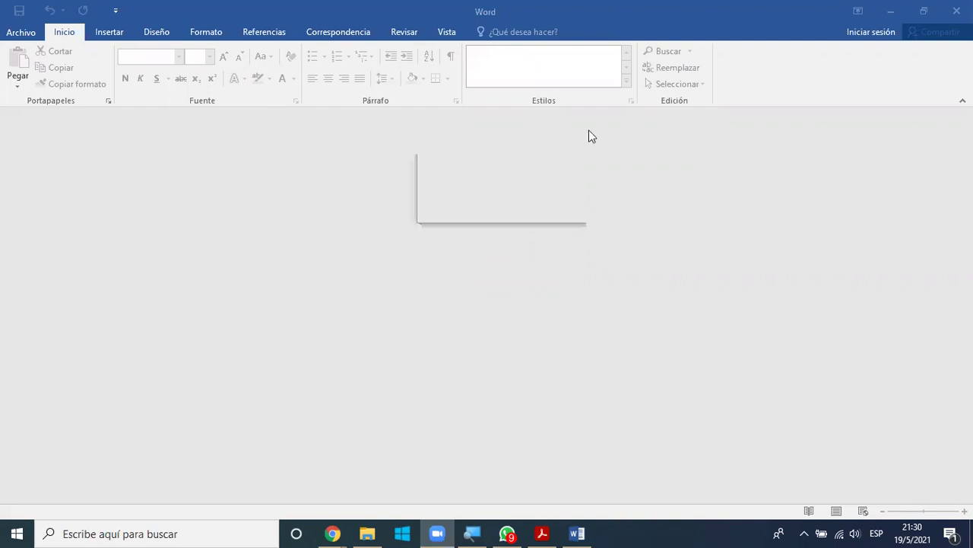
Restore the Word window to a smaller floating size and reposition it over the browser.
{"action": "left_click", "coordinate": [925, 12]}
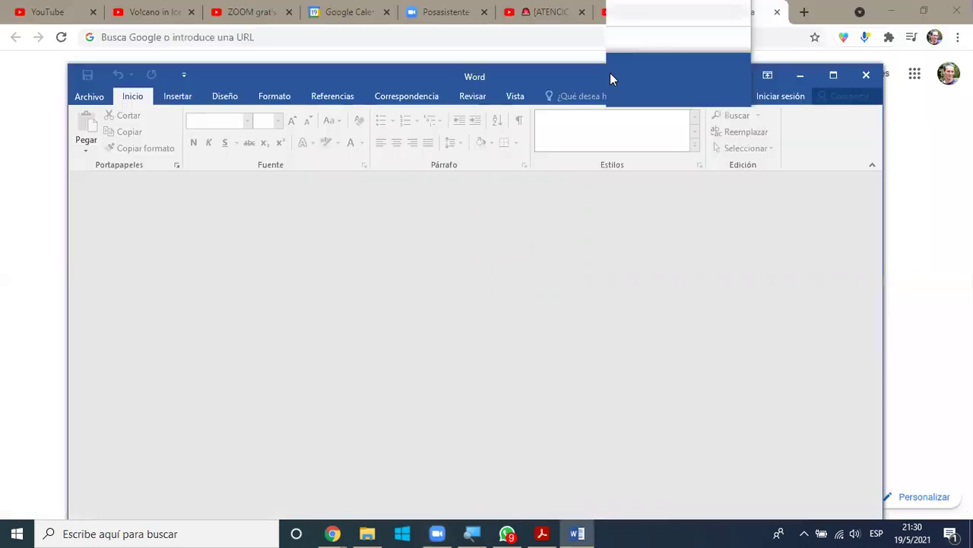
{"action": "left_click_drag", "start_coordinate": [579, 61], "coordinate": [435, 32]}
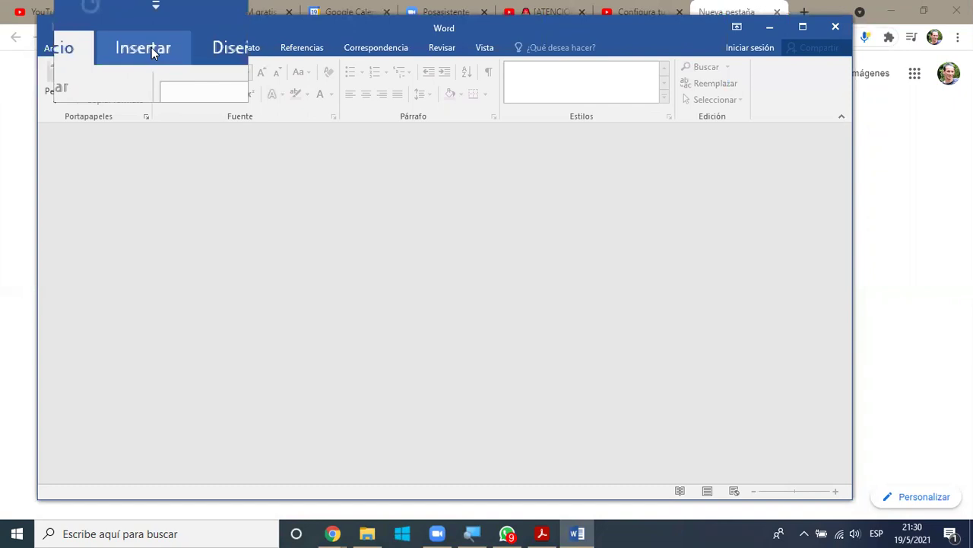
{"action": "left_click", "coordinate": [151, 47]}
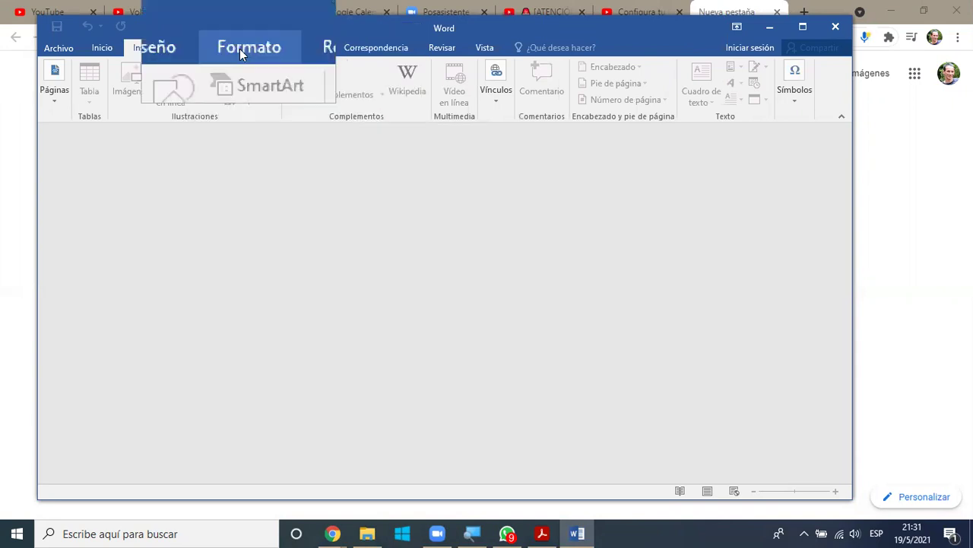
{"action": "left_click", "coordinate": [240, 49]}
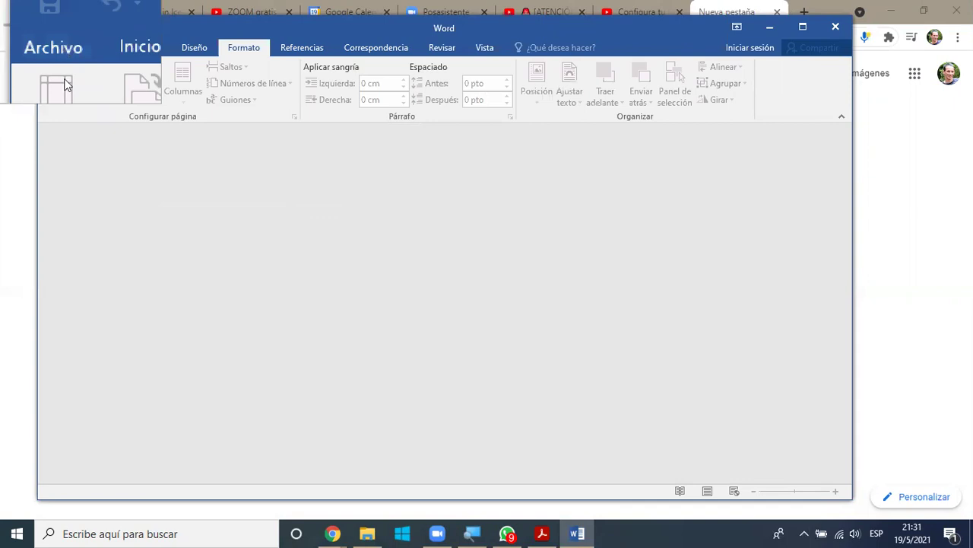
Create a new document from the Documento en blanco template.
{"action": "left_click", "coordinate": [65, 50]}
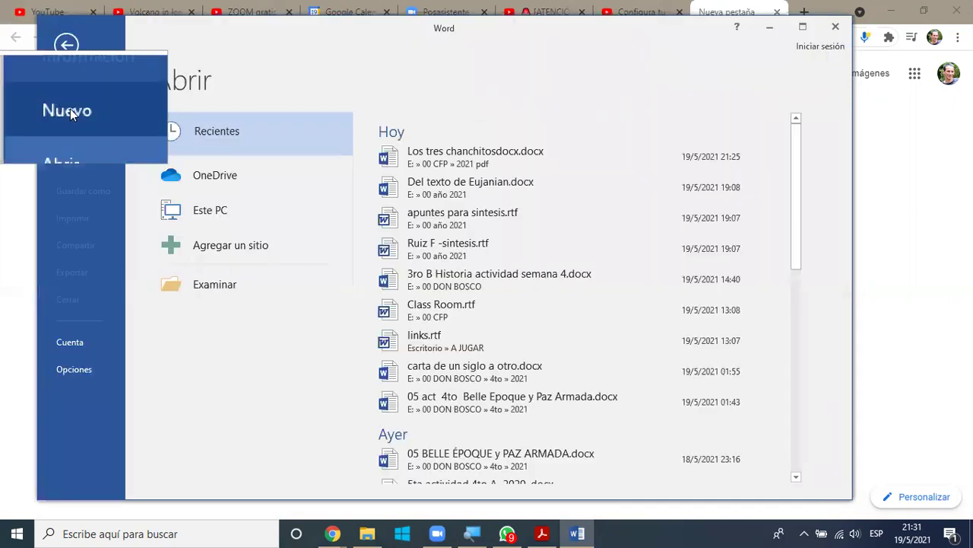
{"action": "left_click", "coordinate": [70, 108]}
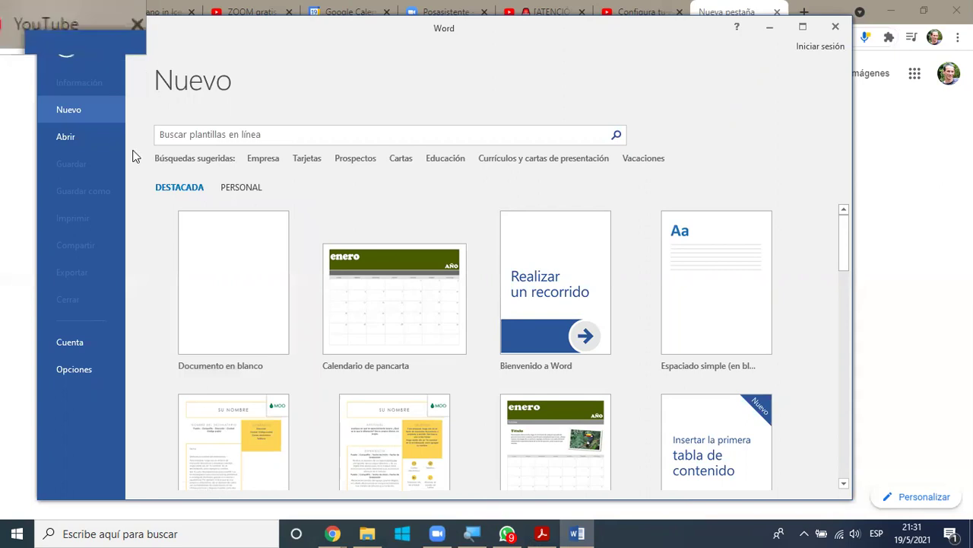
{"action": "left_click", "coordinate": [217, 300]}
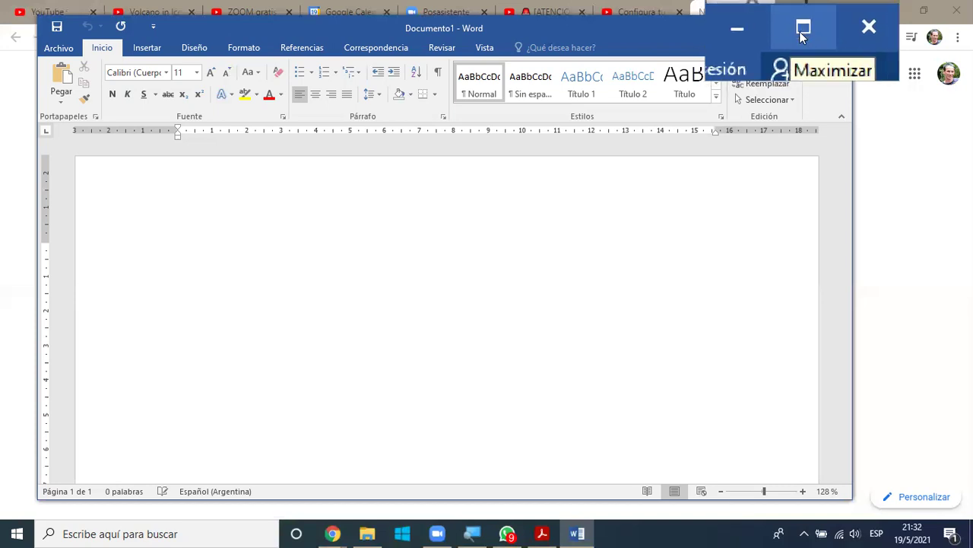
{"action": "left_click", "coordinate": [480, 531]}
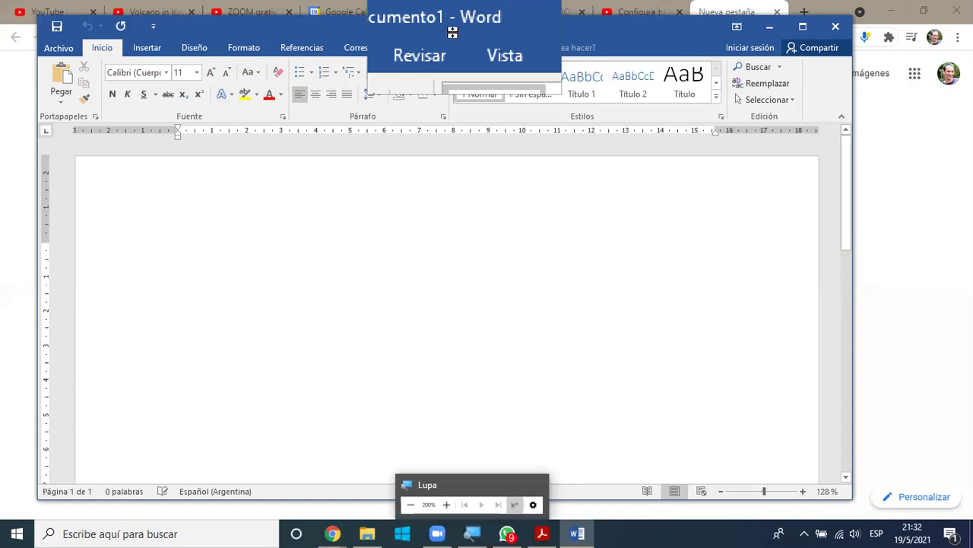
{"action": "left_click", "coordinate": [452, 32]}
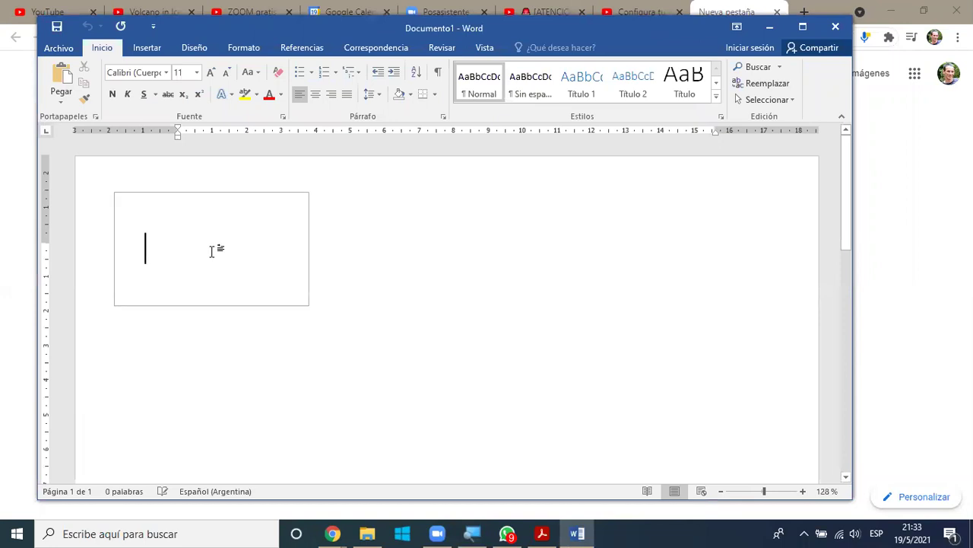
Write on the blank page "Este es un primer ejemplo del uso de los procesadores de texto como parte de los aprendizajes del curso.".
{"action": "type", "text": "E"}
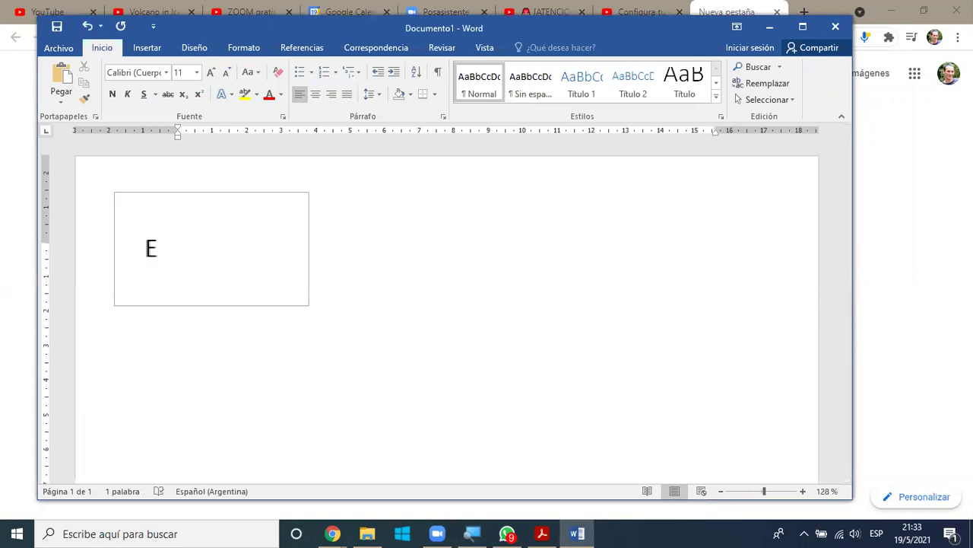
{"action": "type", "text": "ste es un prim"}
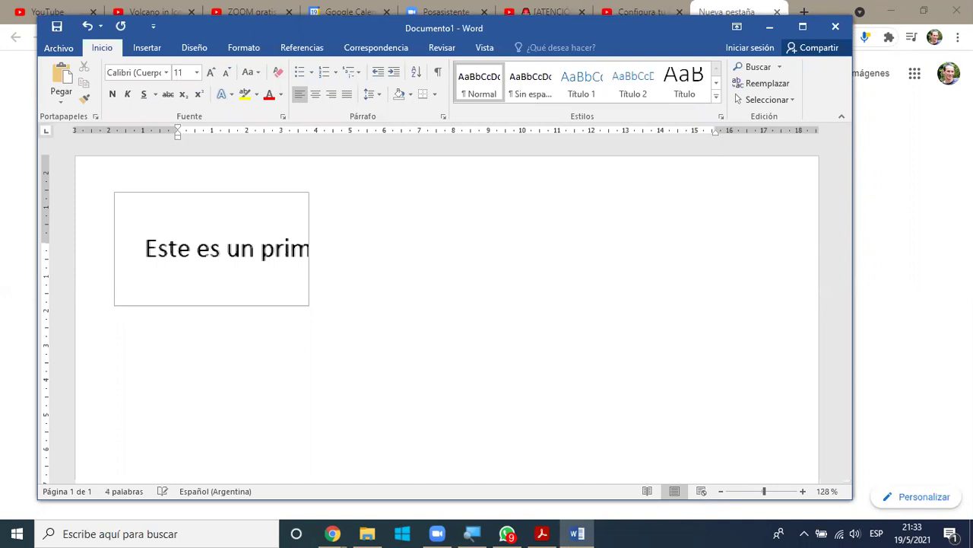
{"action": "type", "text": "er ejemplo de"}
{"action": "type", "text": "l "}
{"action": "type", "text": "uso de"}
{"action": "type", "text": " lo"}
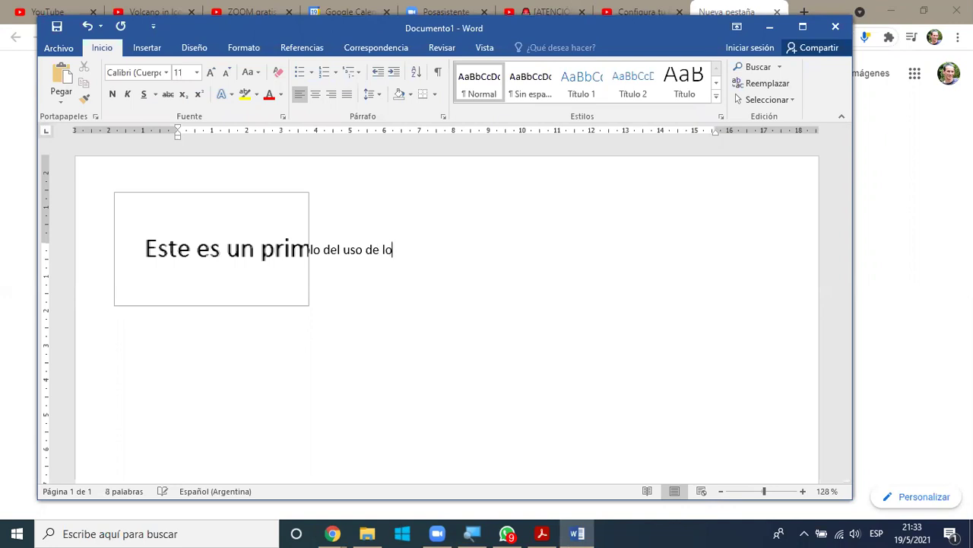
{"action": "type", "text": "s procesar"}
{"action": "key", "text": "BackSpace"}
{"action": "type", "text": "dores de textp"}
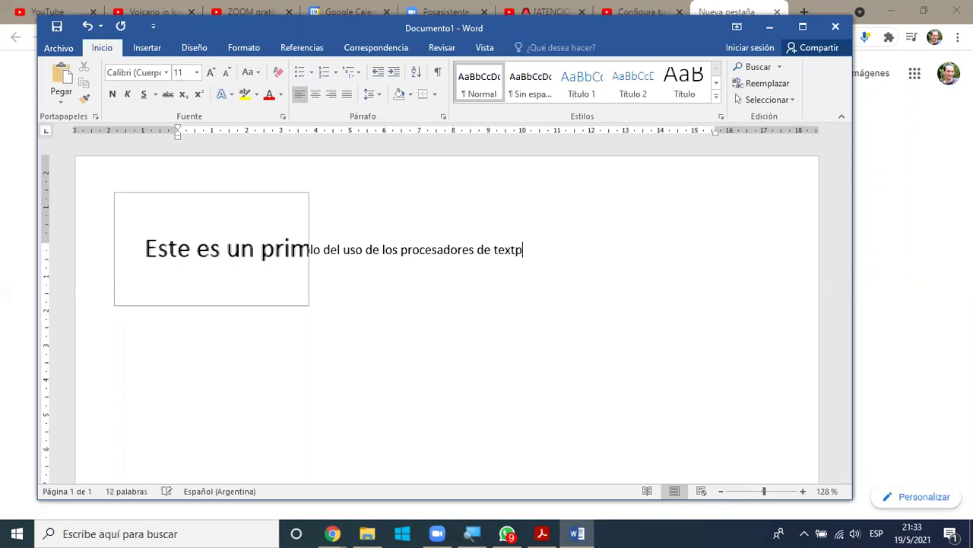
{"action": "key", "text": "BackSpace"}
{"action": "type", "text": "o  como parte de los aprendizajes de"}
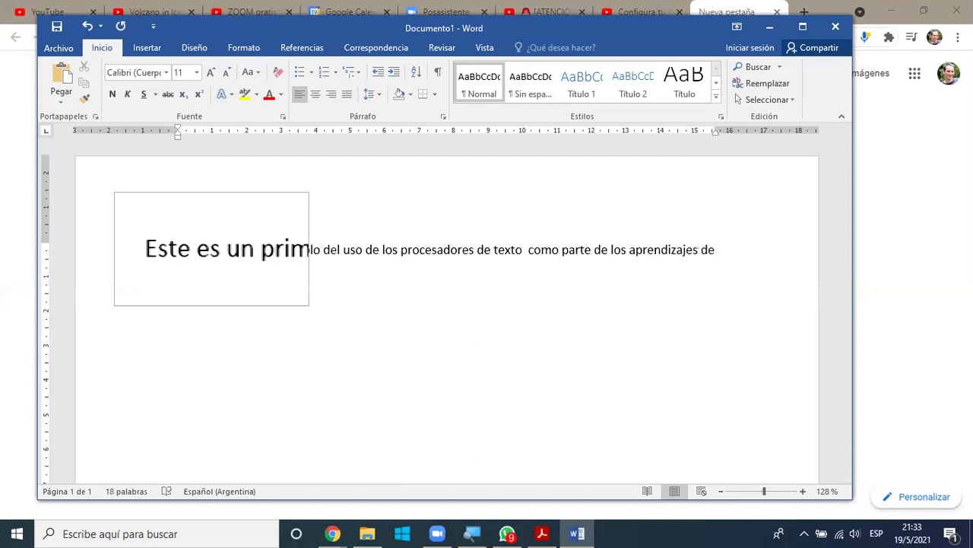
{"action": "type", "text": "l curso"}
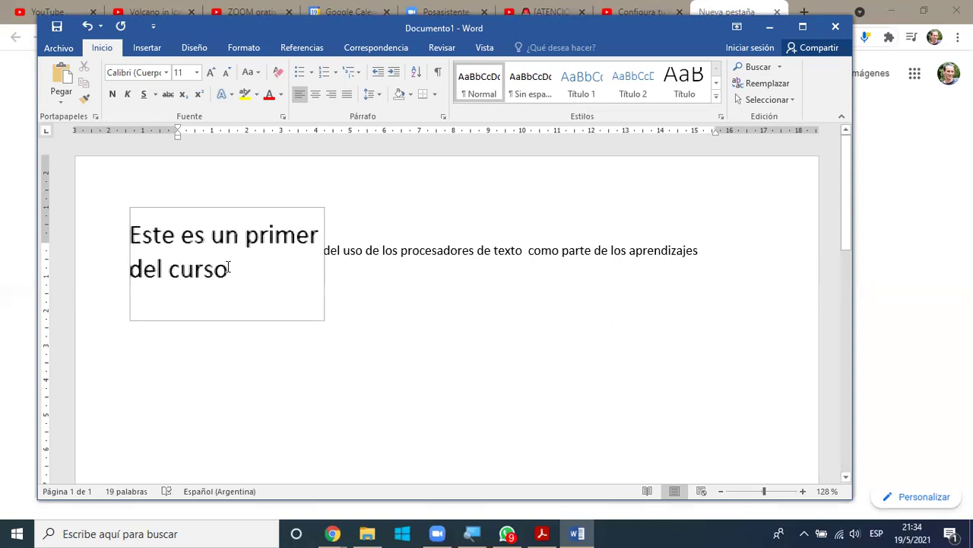
{"action": "type", "text": "."}
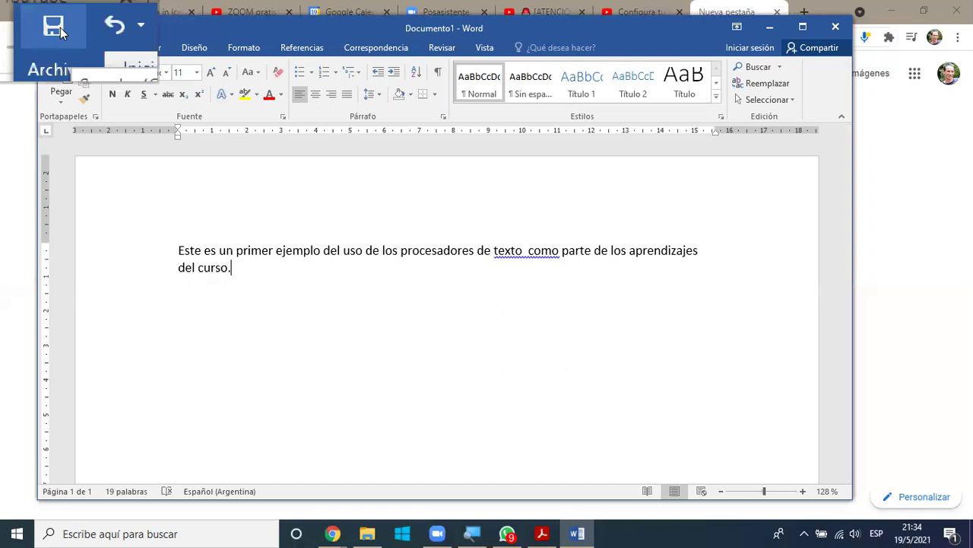
Start saving the document and choose the 00 CFP folder on the STORE N GO (E:) drive as its location.
{"action": "left_click", "coordinate": [60, 27]}
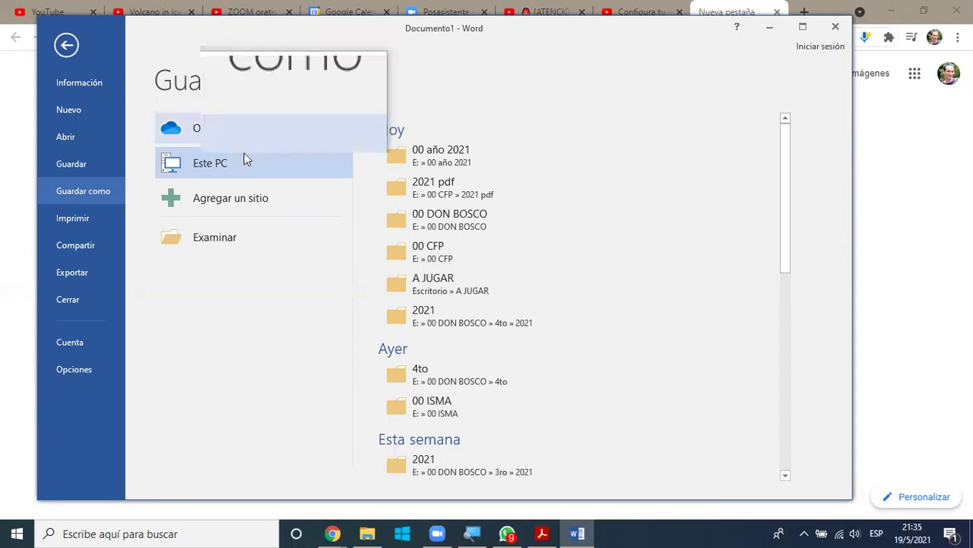
{"action": "left_click", "coordinate": [435, 157]}
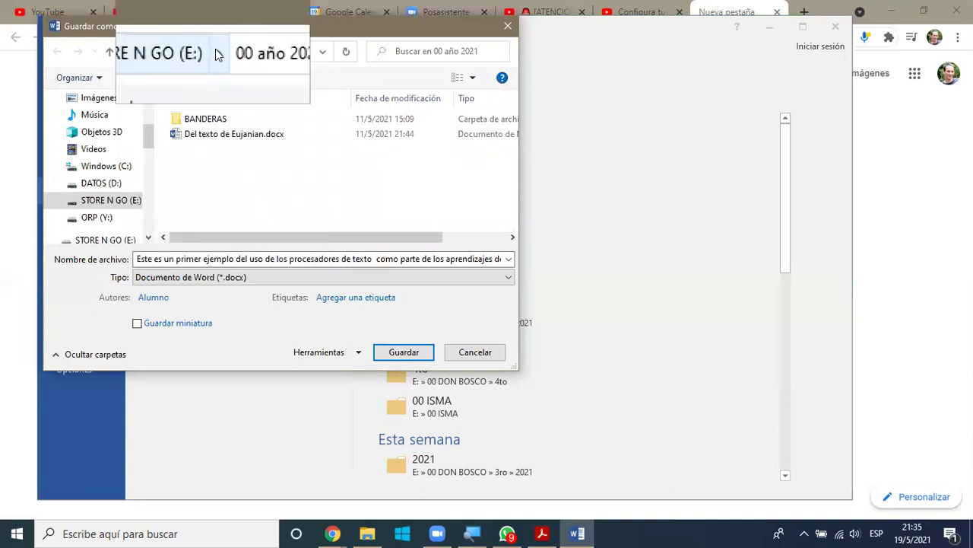
{"action": "left_click", "coordinate": [197, 60]}
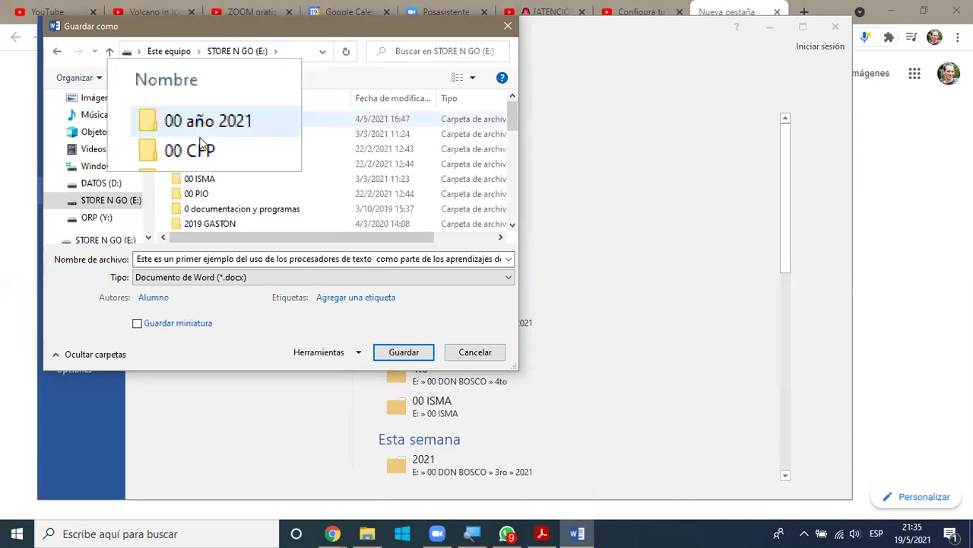
{"action": "left_click", "coordinate": [190, 137]}
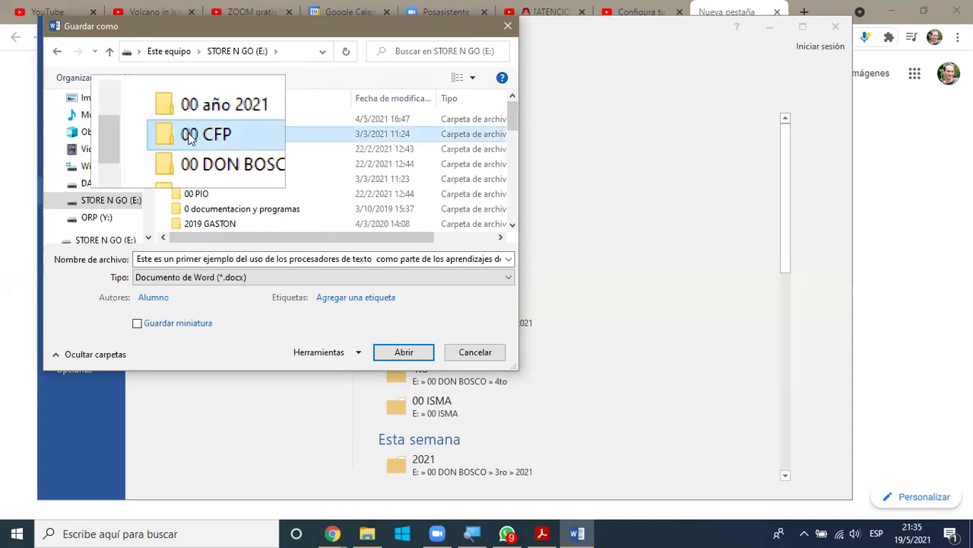
{"action": "double_click", "coordinate": [190, 137]}
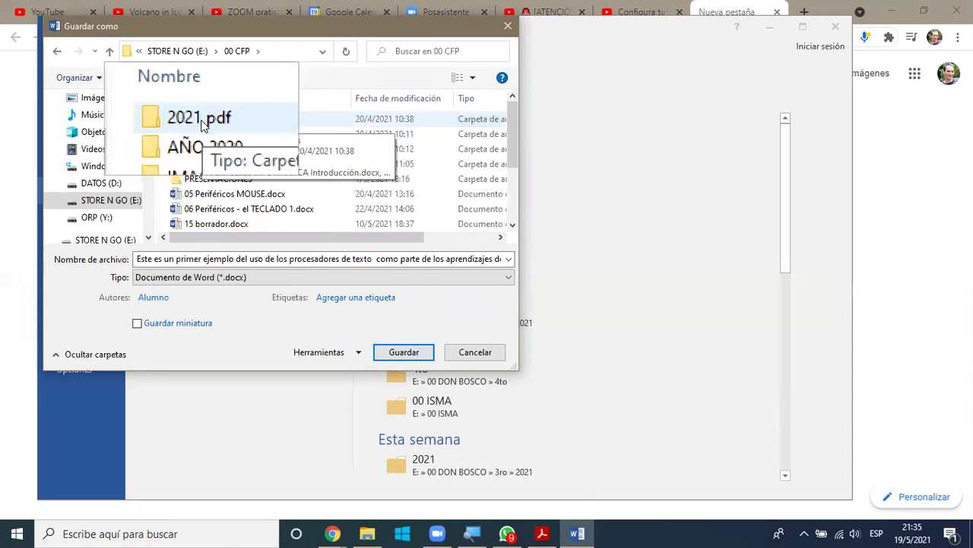
{"action": "double_click", "coordinate": [201, 125]}
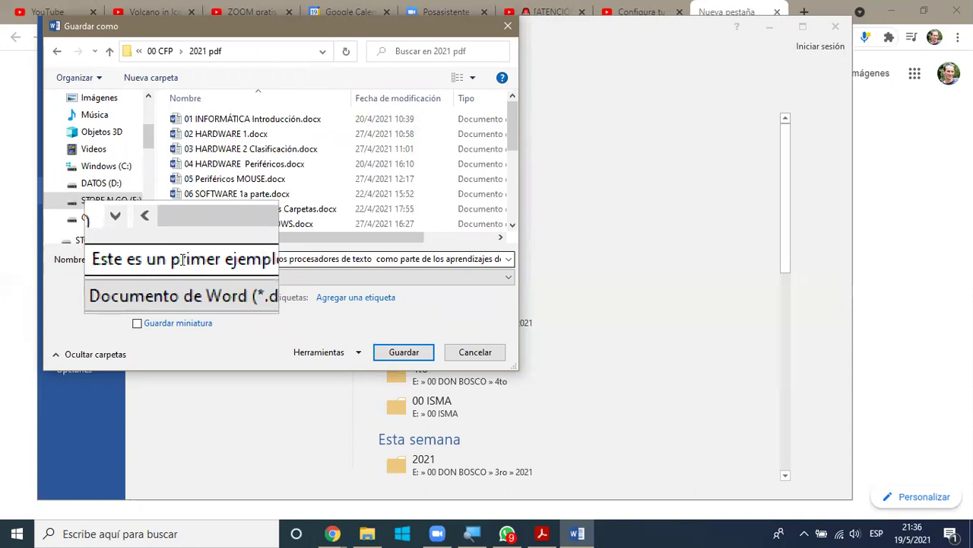
{"action": "key", "text": "ctrl+a"}
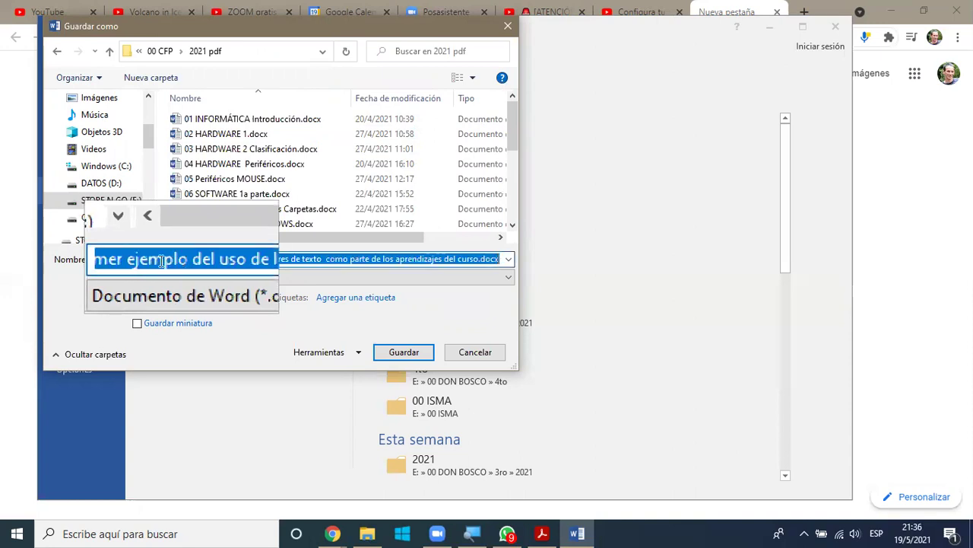
{"action": "left_click", "coordinate": [155, 263]}
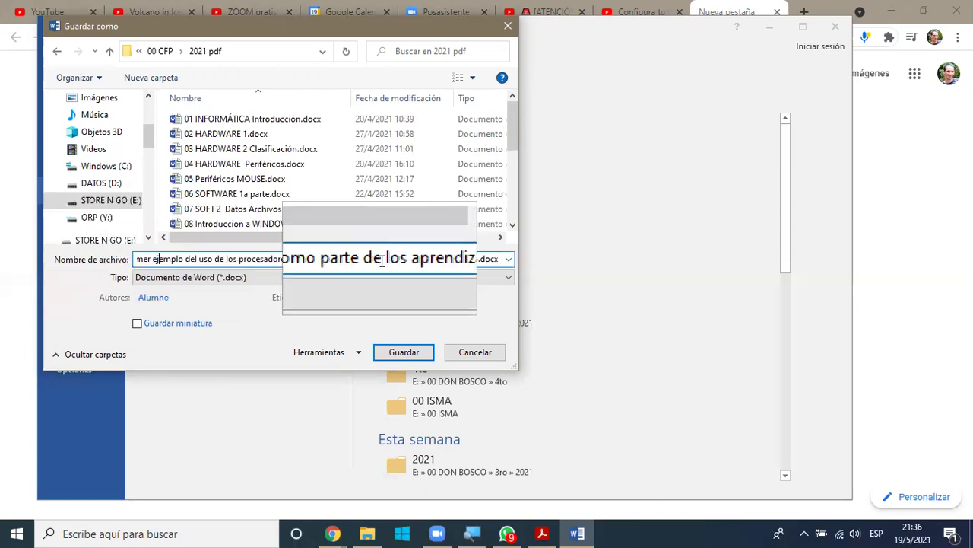
{"action": "left_click", "coordinate": [58, 54]}
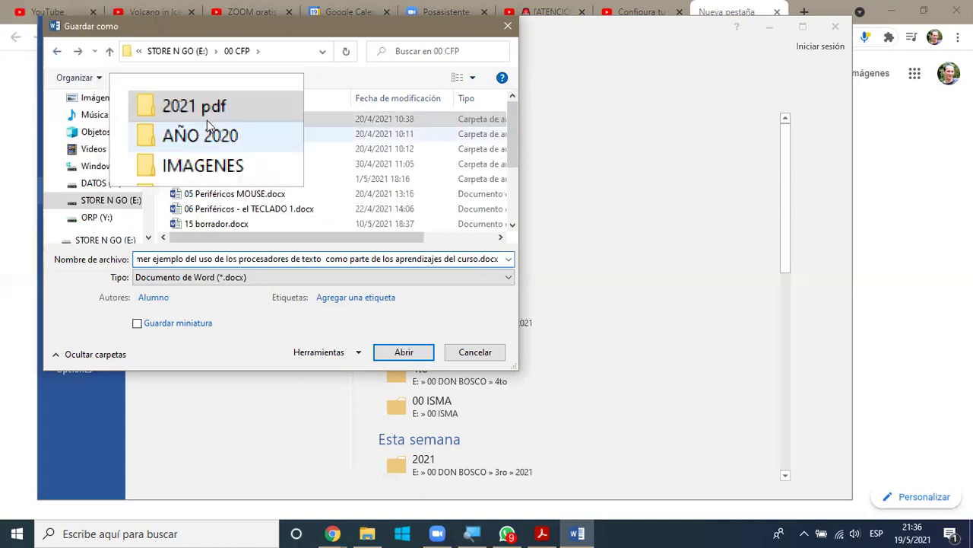
Replace the suggested file name with "Uso de Word (1)" and save the document as a Word .docx in 00 CFP.
{"action": "left_click", "coordinate": [164, 258]}
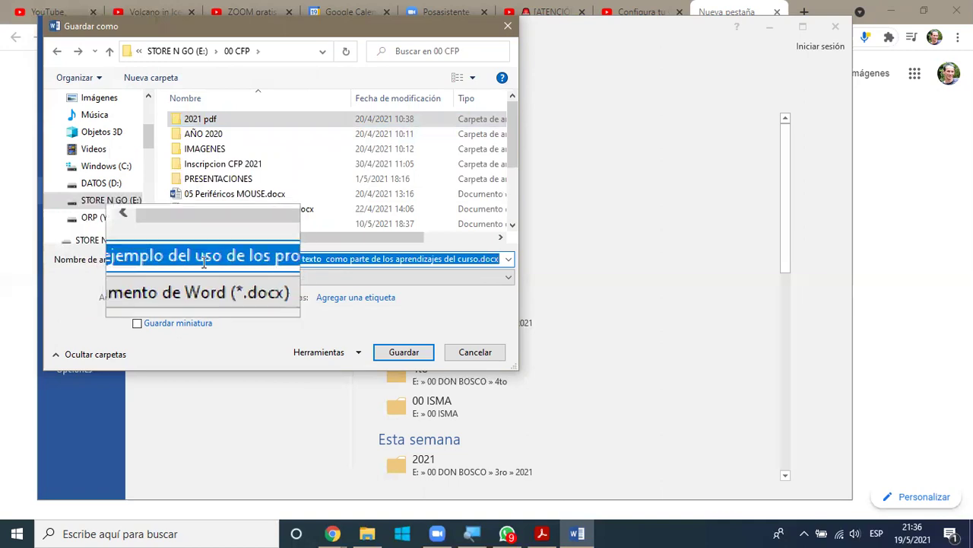
{"action": "key", "text": "BackSpace"}
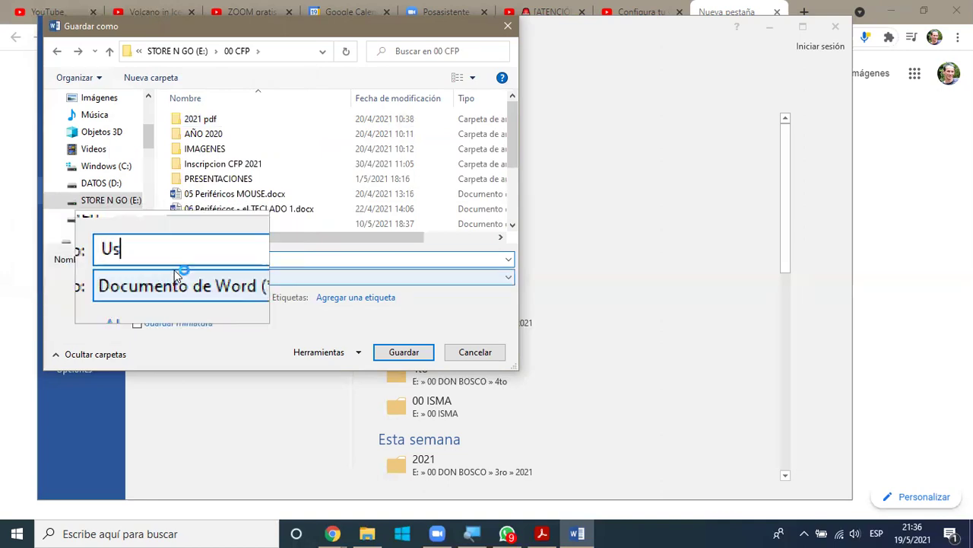
{"action": "type", "text": "o de Word "}
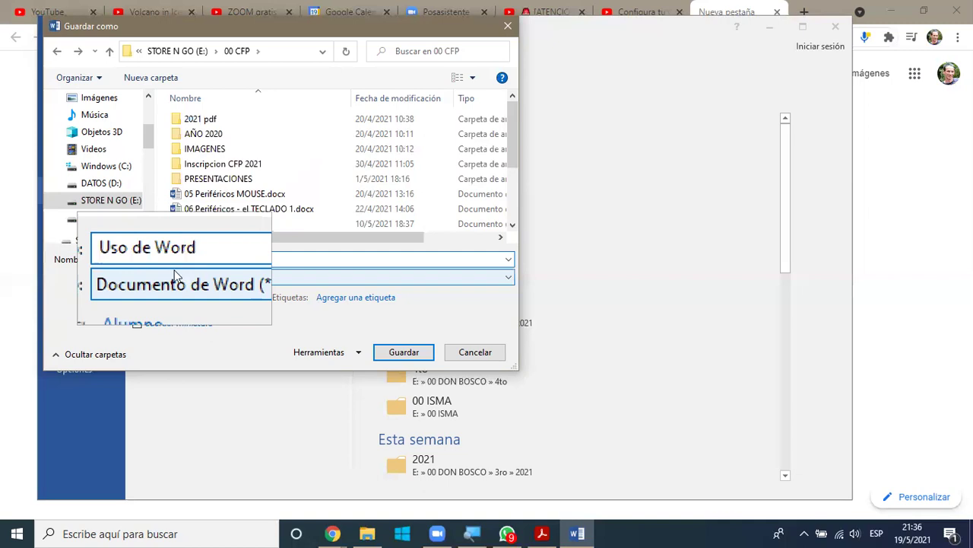
{"action": "type", "text": "("}
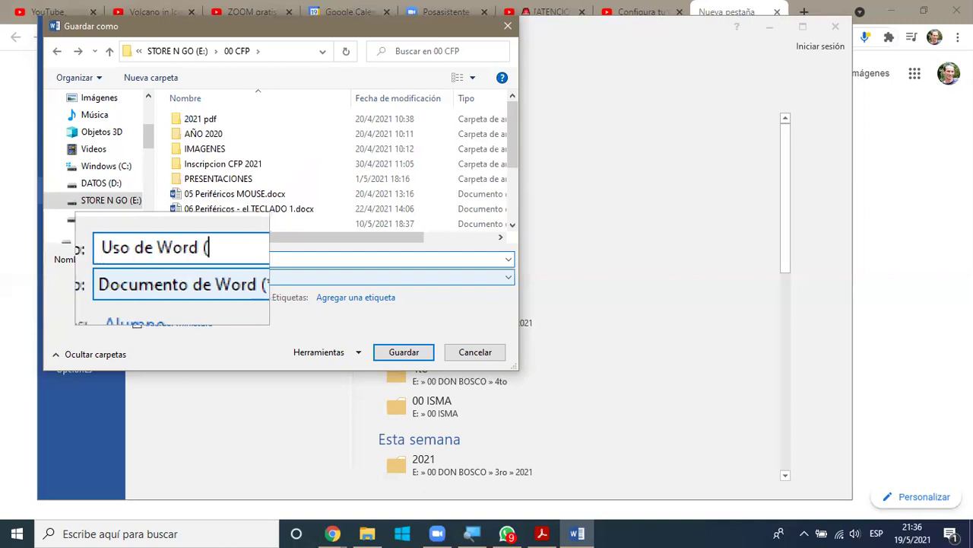
{"action": "type", "text": "1)"}
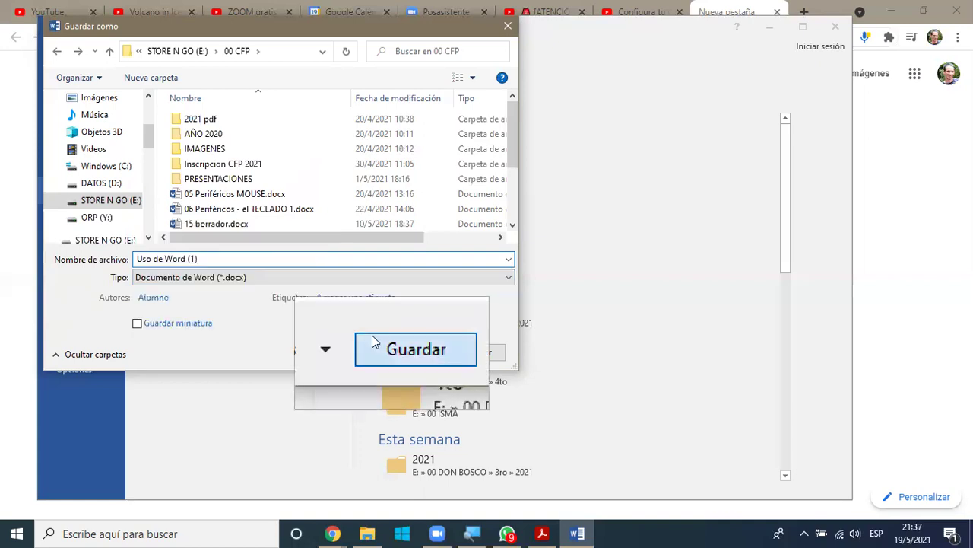
{"action": "left_click", "coordinate": [466, 353]}
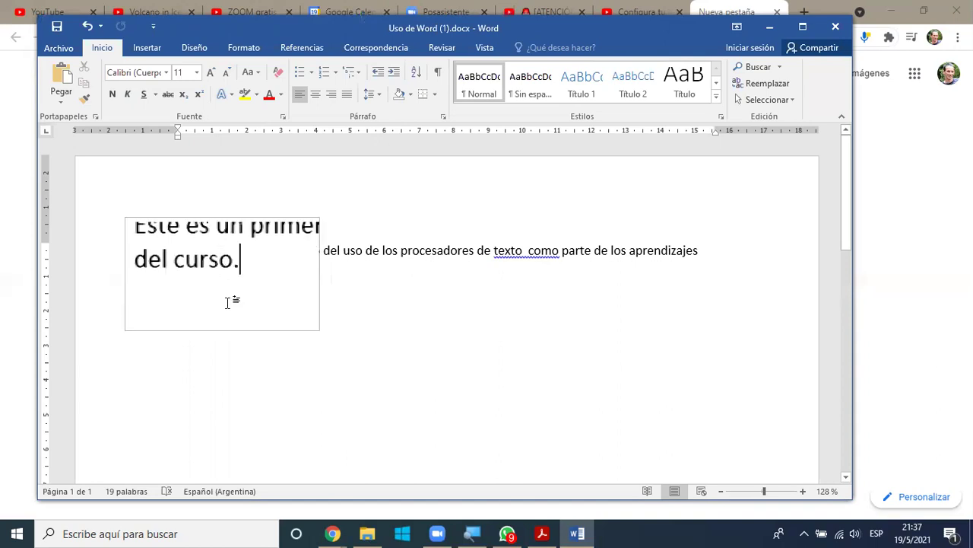
Correct the double space between "texto" and "como" by accepting the suggested correction "texto como".
{"action": "right_click", "coordinate": [537, 251]}
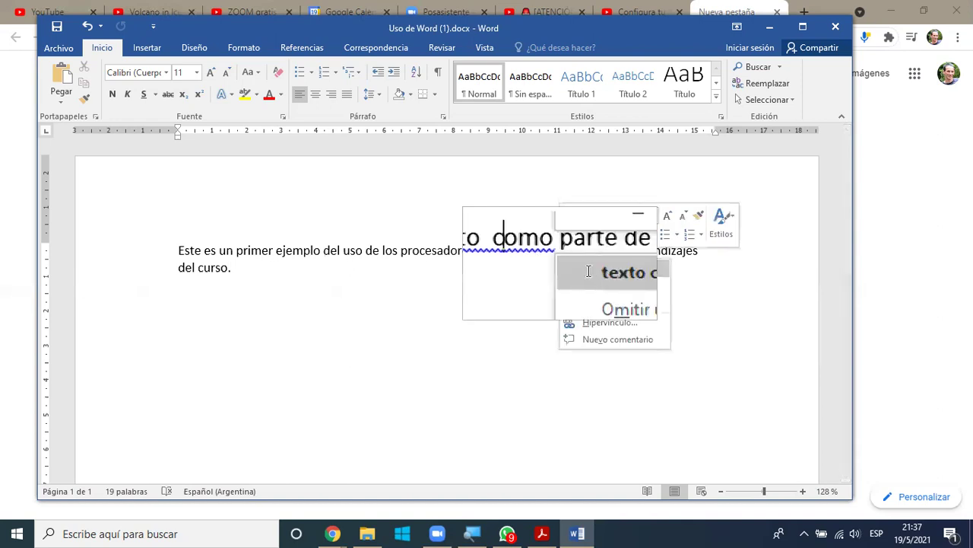
{"action": "left_click", "coordinate": [581, 269]}
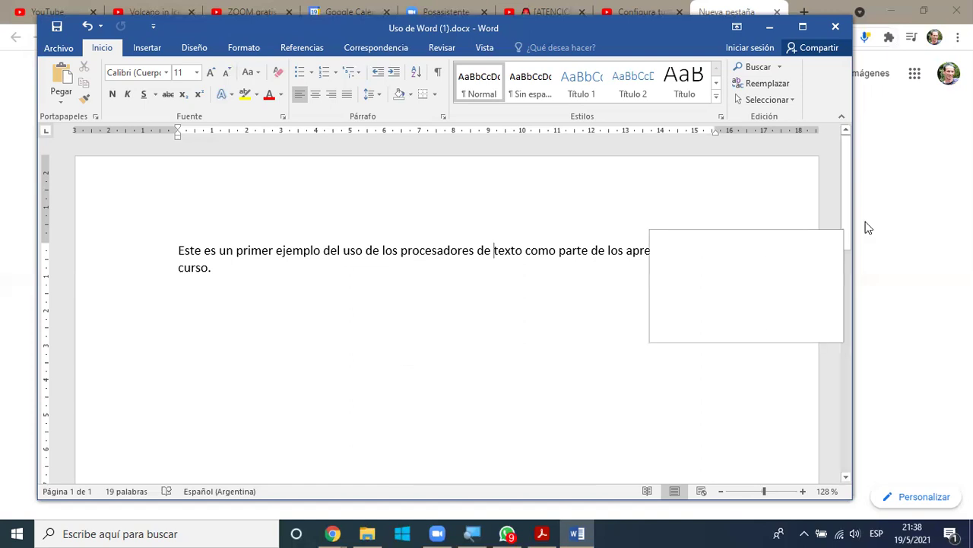
Switch to the Chrome window with the Google new tab page.
{"action": "left_click", "coordinate": [871, 175]}
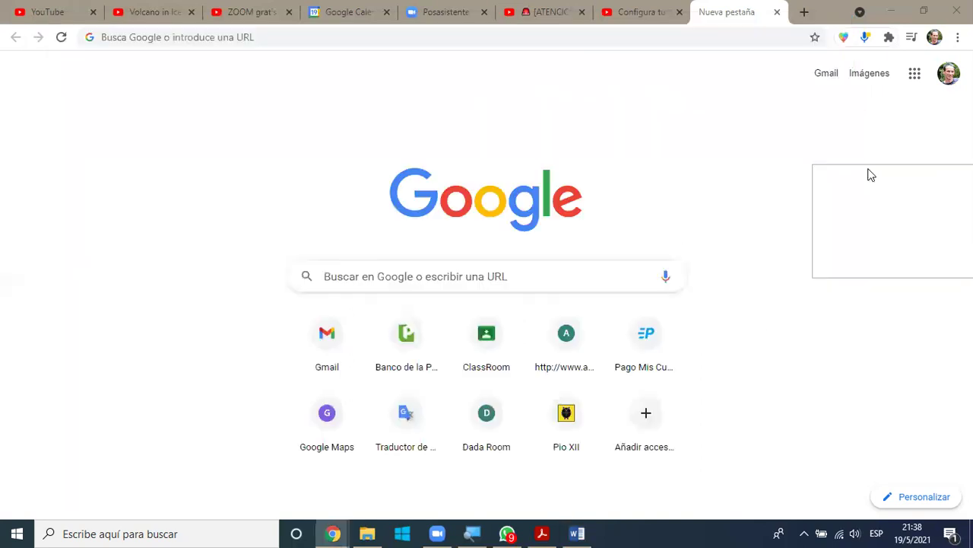
{"action": "left_click_drag", "start_coordinate": [744, 21], "coordinate": [794, 53]}
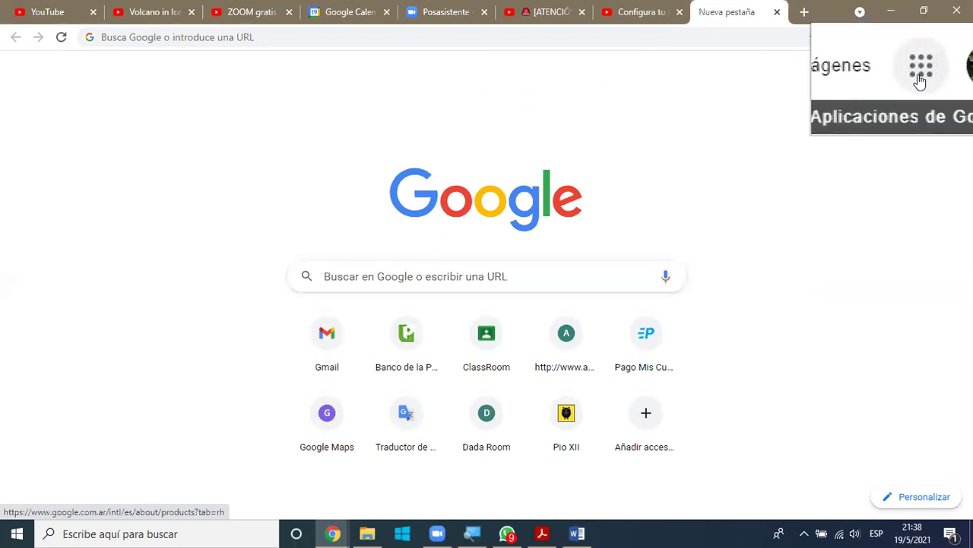
Open Documentos from Google's applications and create a blank document.
{"action": "left_click", "coordinate": [919, 77]}
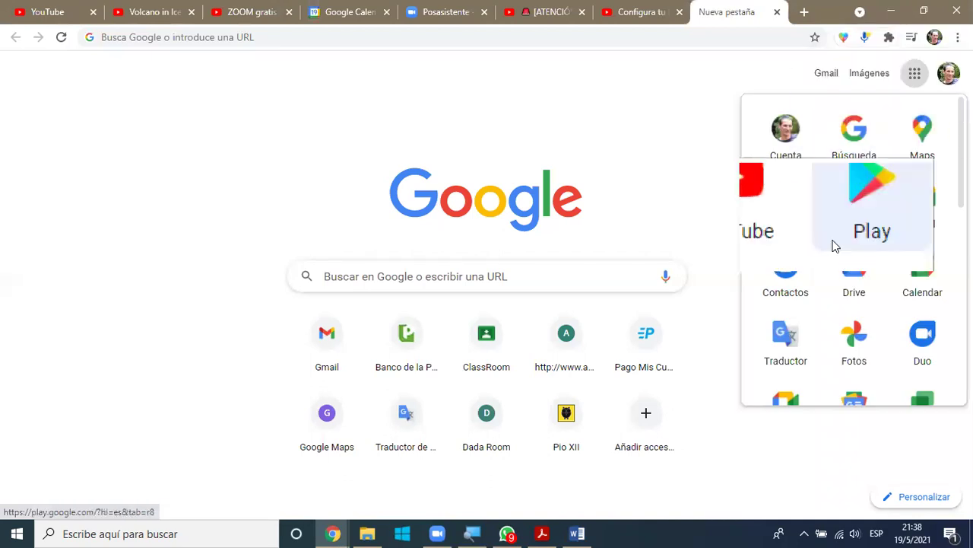
{"action": "scroll", "coordinate": [842, 275], "scroll_direction": "down", "scroll_amount": 1}
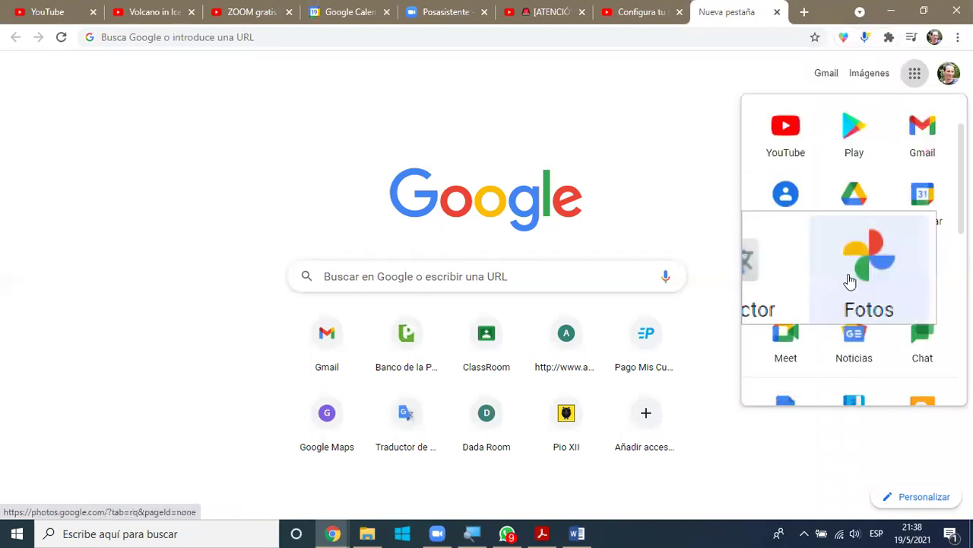
{"action": "scroll", "coordinate": [850, 281], "scroll_direction": "down", "scroll_amount": 1}
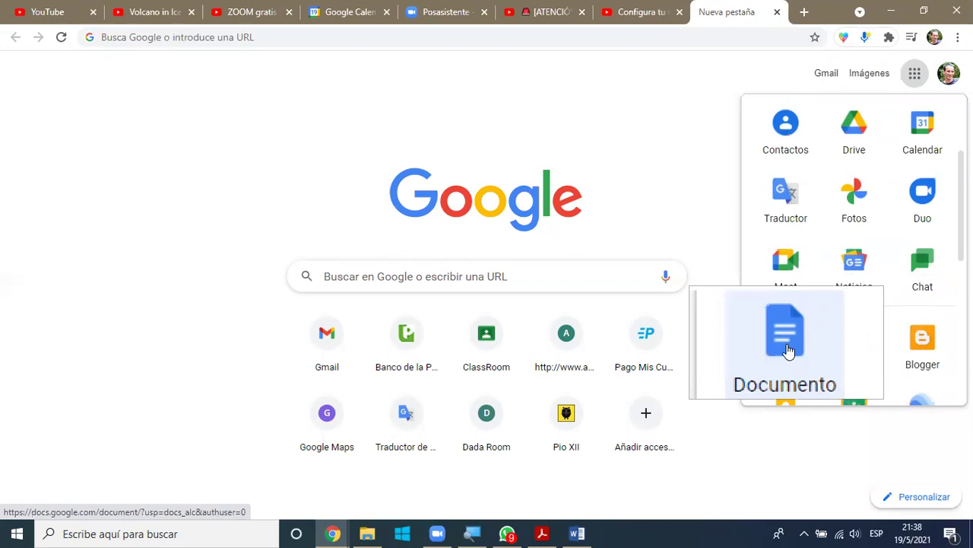
{"action": "left_click", "coordinate": [788, 352]}
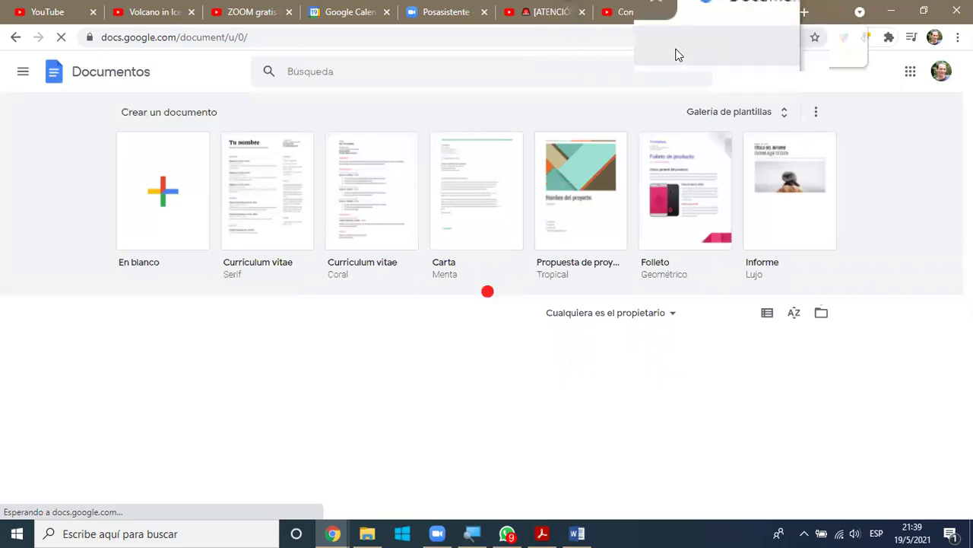
{"action": "left_click", "coordinate": [158, 209]}
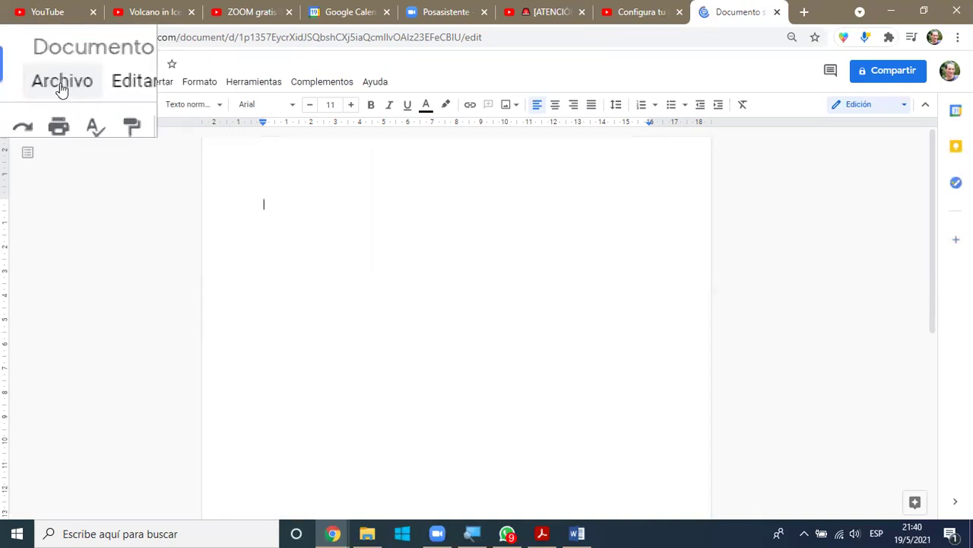
{"action": "left_click", "coordinate": [60, 85]}
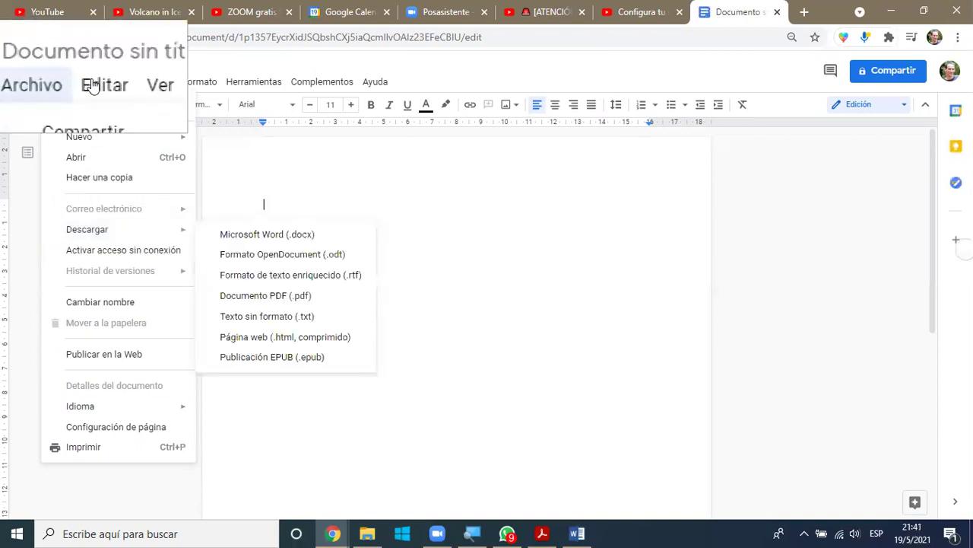
{"action": "mouse_move", "coordinate": [96, 83]}
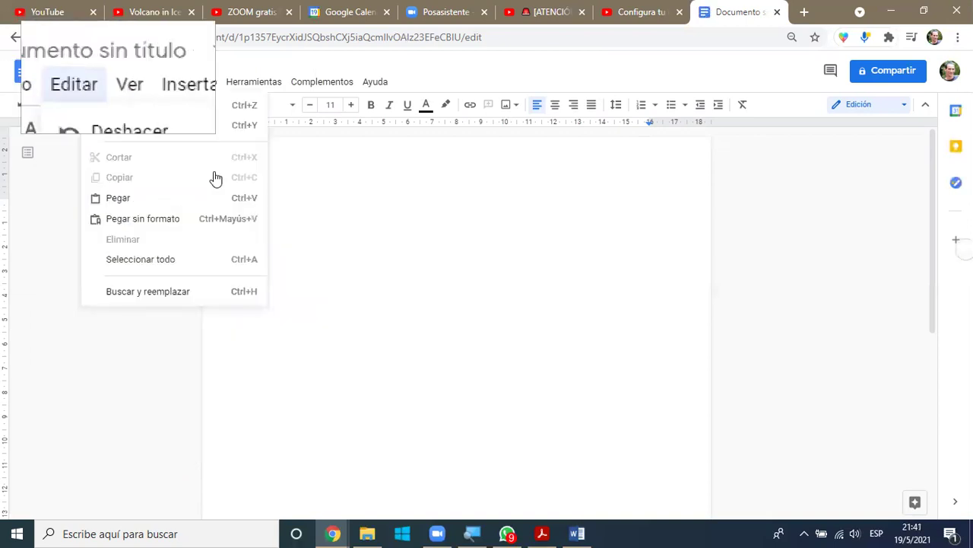
{"action": "key", "text": "Right"}
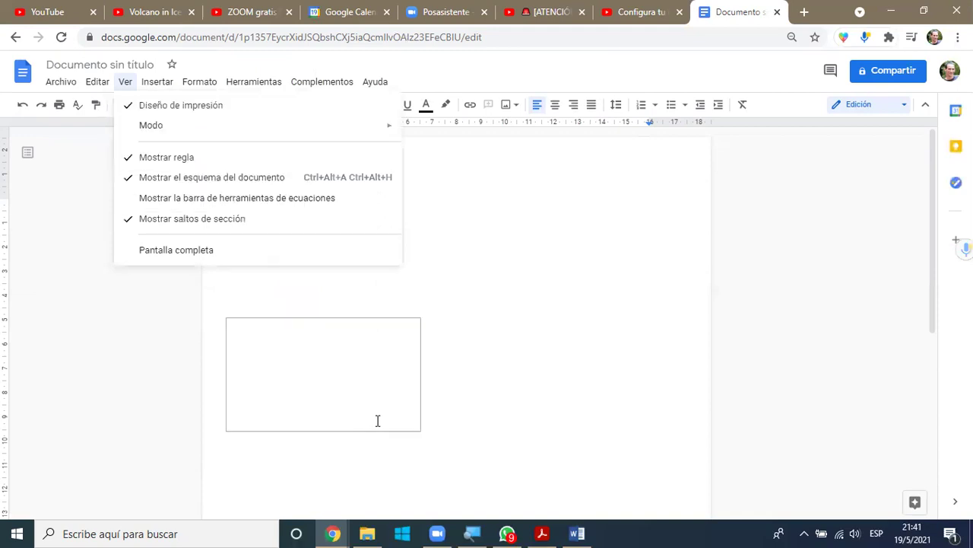
{"action": "left_click", "coordinate": [365, 411]}
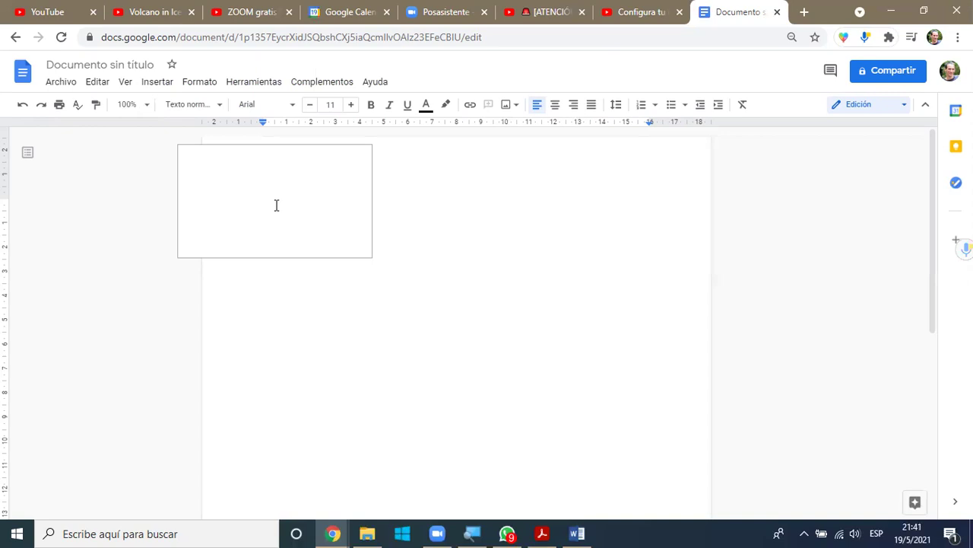
Switch to Word and copy the whole paragraph of the "Uso de Word (1)" document.
{"action": "mouse_move", "coordinate": [583, 530]}
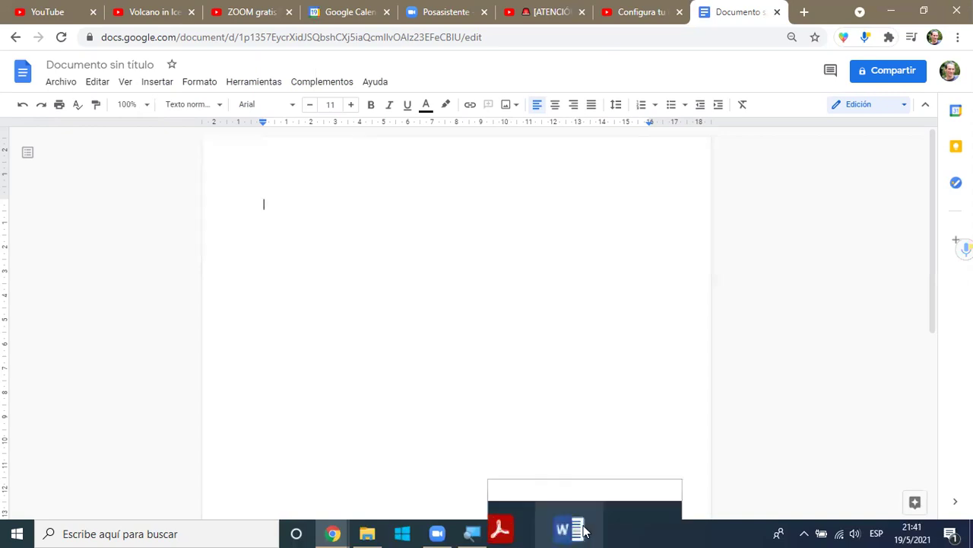
{"action": "left_click", "coordinate": [499, 424]}
{"action": "key", "text": "super+plus"}
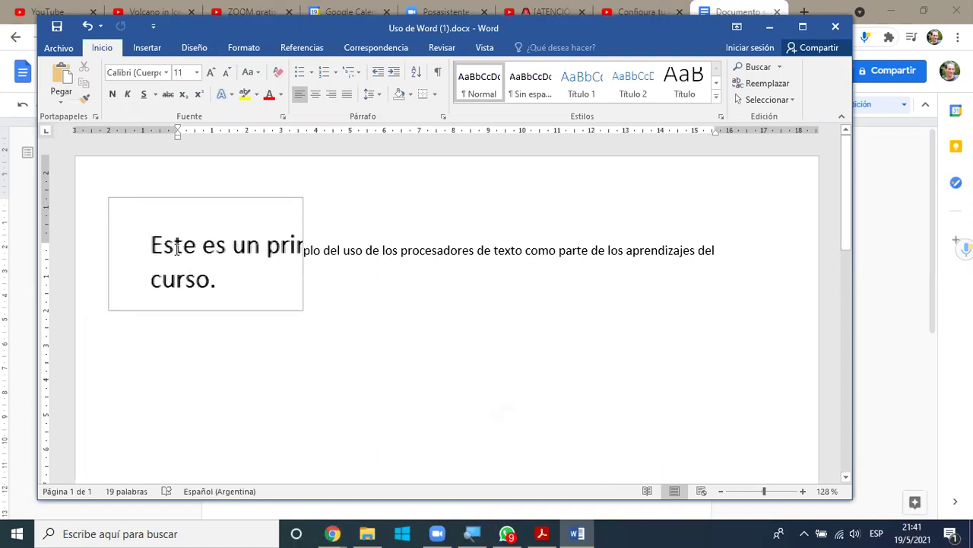
{"action": "triple_click", "coordinate": [213, 268]}
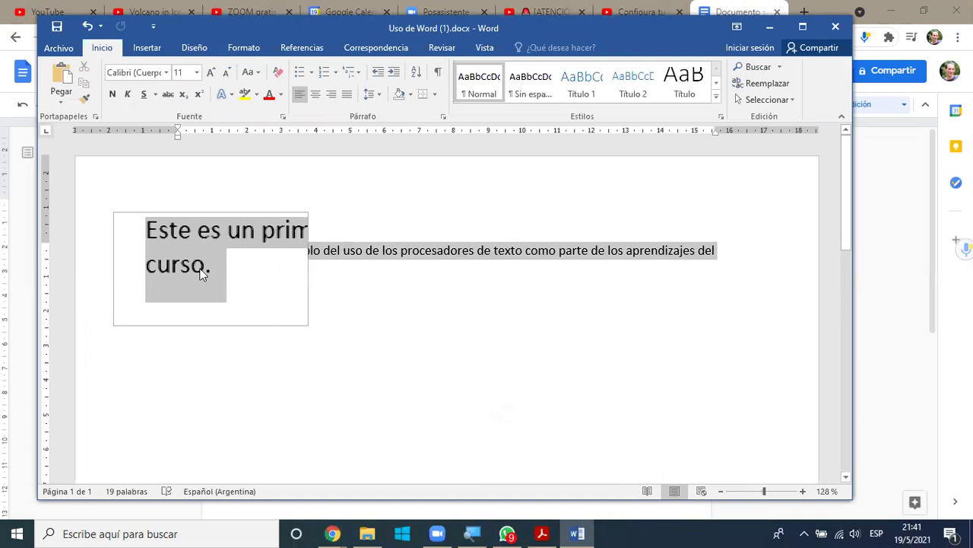
{"action": "triple_click", "coordinate": [201, 267]}
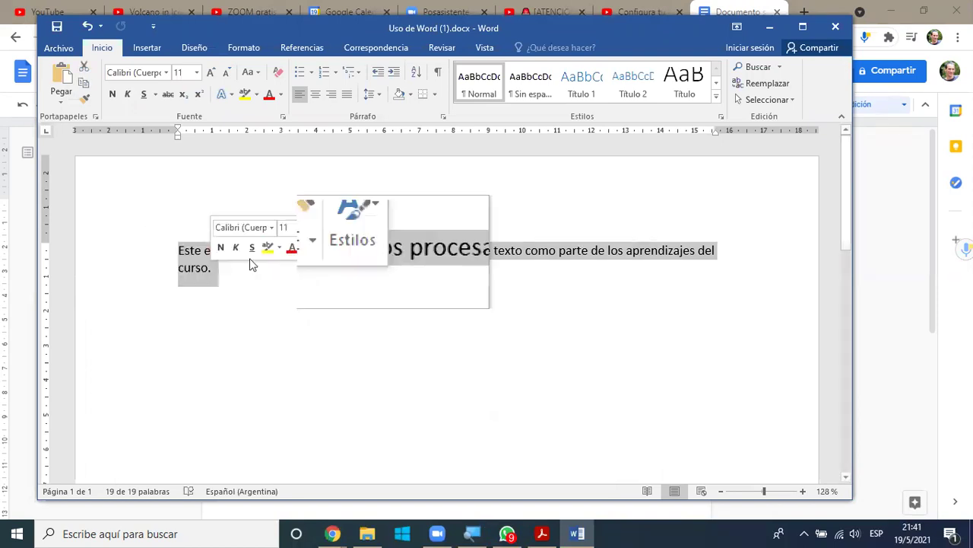
{"action": "left_click", "coordinate": [82, 82]}
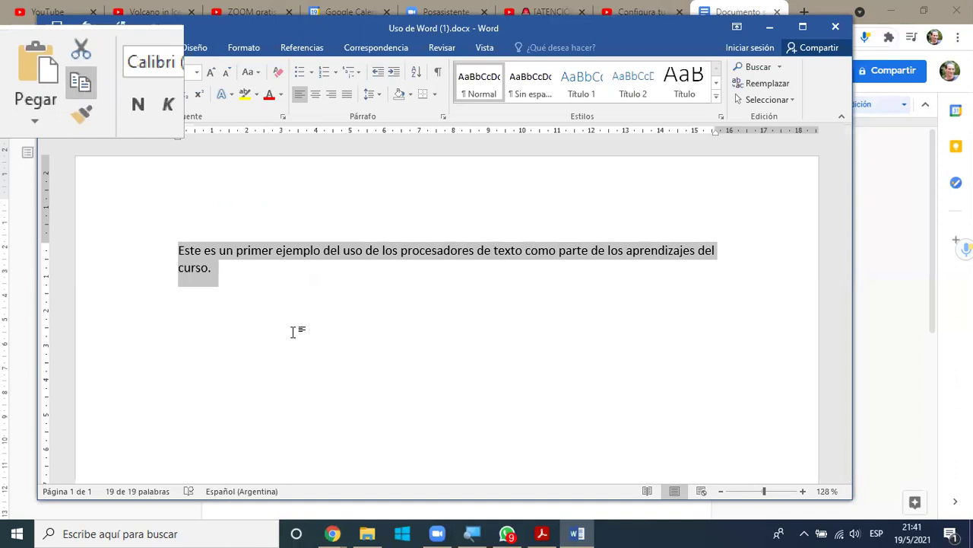
Return to the blank Google Docs document in Chrome and paste the copied paragraph into it.
{"action": "left_click", "coordinate": [335, 532]}
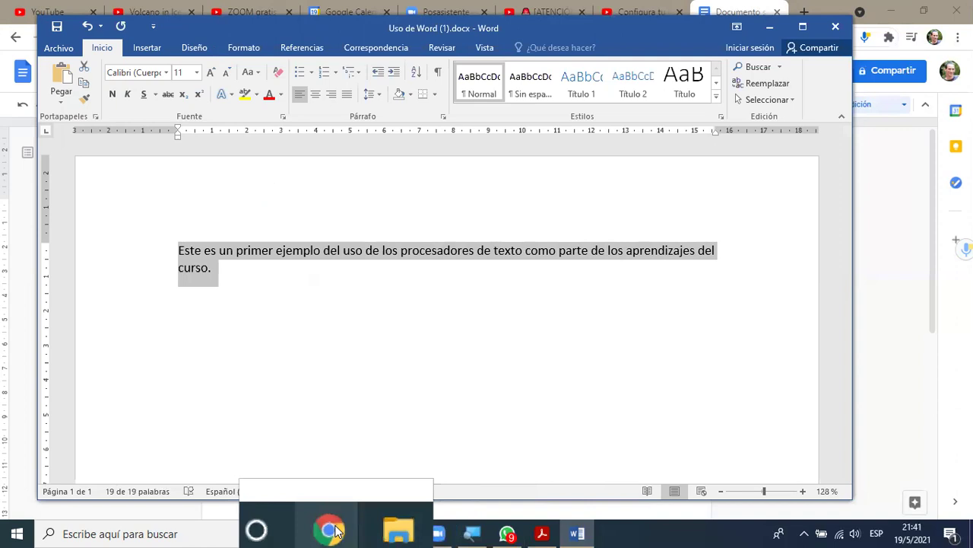
{"action": "left_click", "coordinate": [259, 465]}
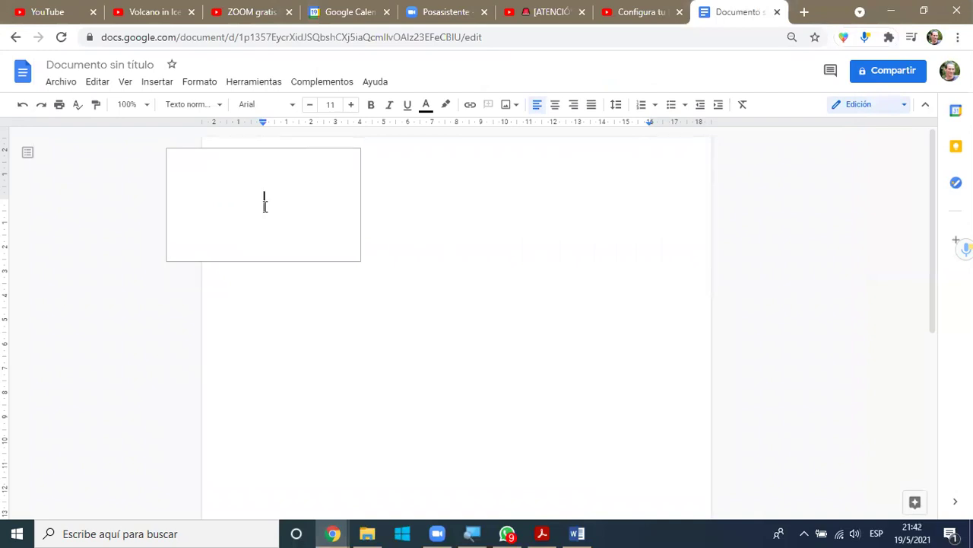
{"action": "left_click", "coordinate": [100, 94]}
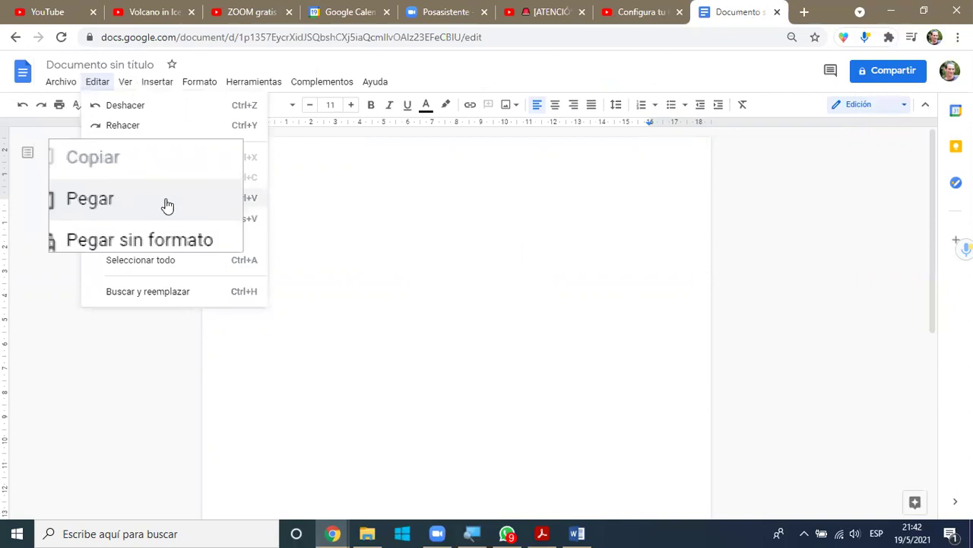
{"action": "left_click", "coordinate": [115, 198]}
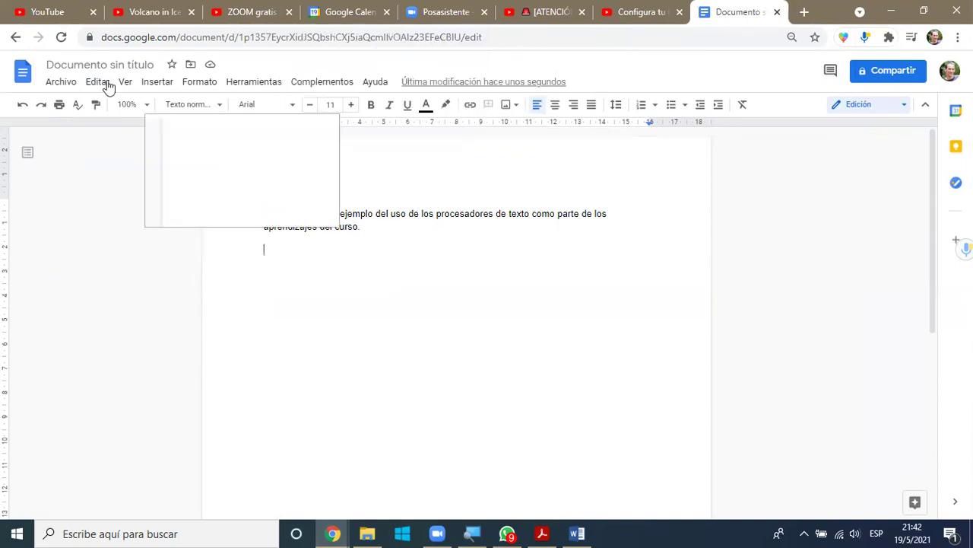
Rename the Google Docs document as "Uso de GoogleDocs (1)" and place the cursor at the start of its text.
{"action": "left_click", "coordinate": [57, 65]}
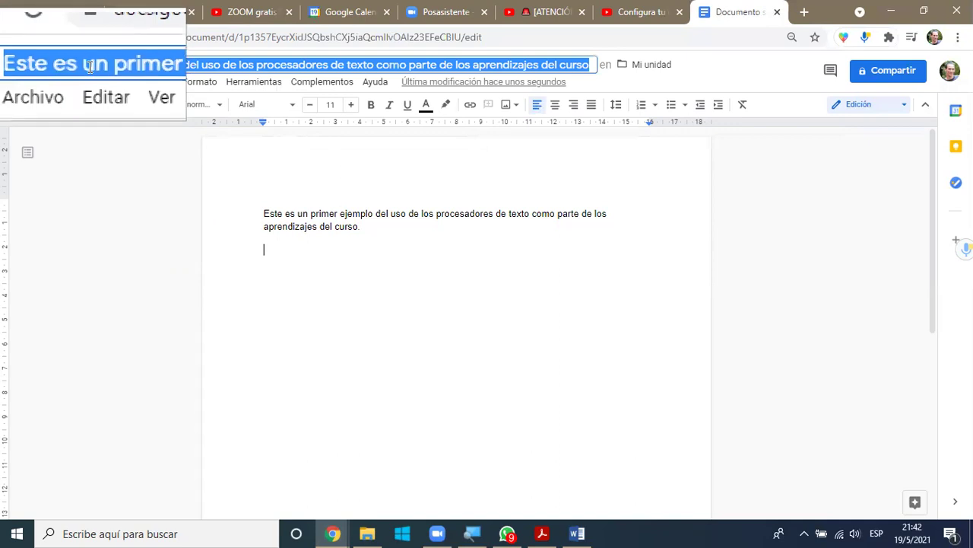
{"action": "type", "text": "Usi"}
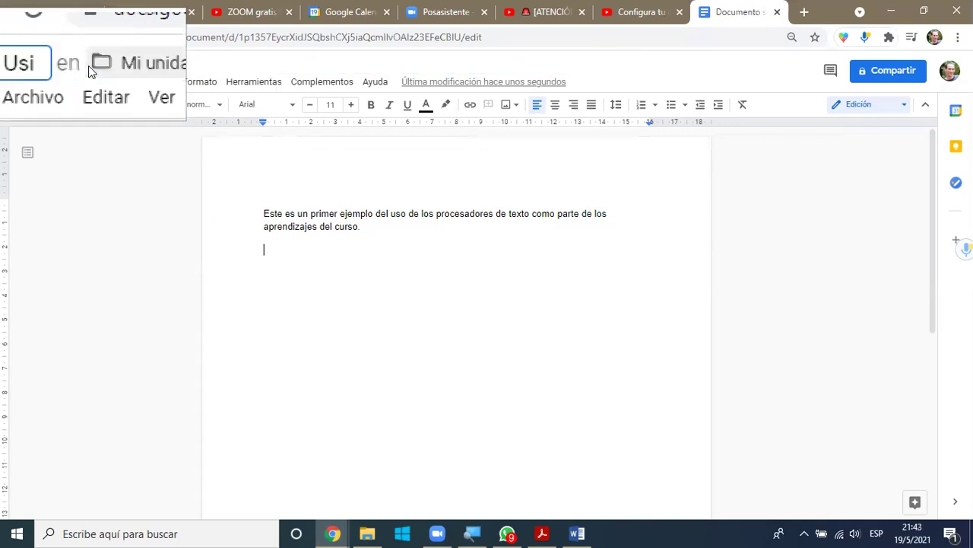
{"action": "key", "text": "BackSpace"}
{"action": "type", "text": "o"}
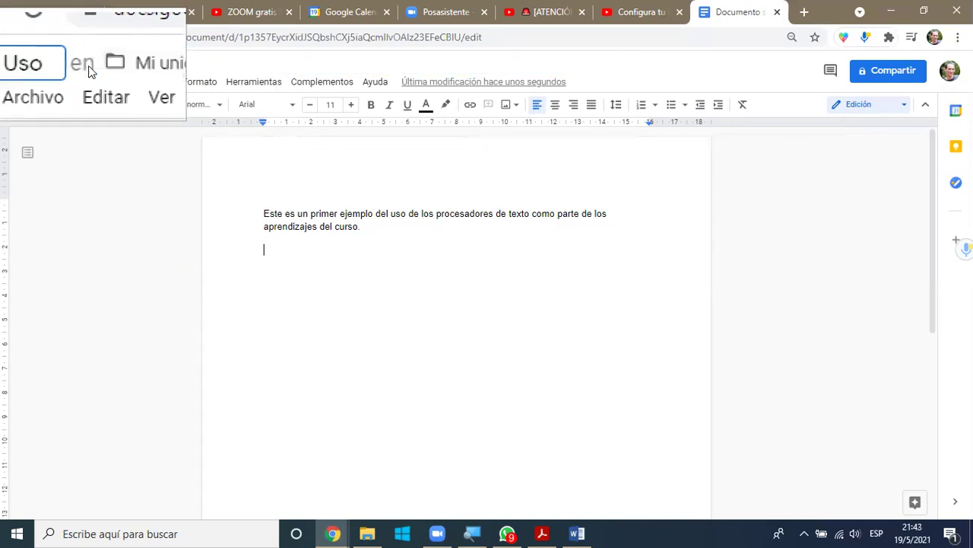
{"action": "type", "text": " de"}
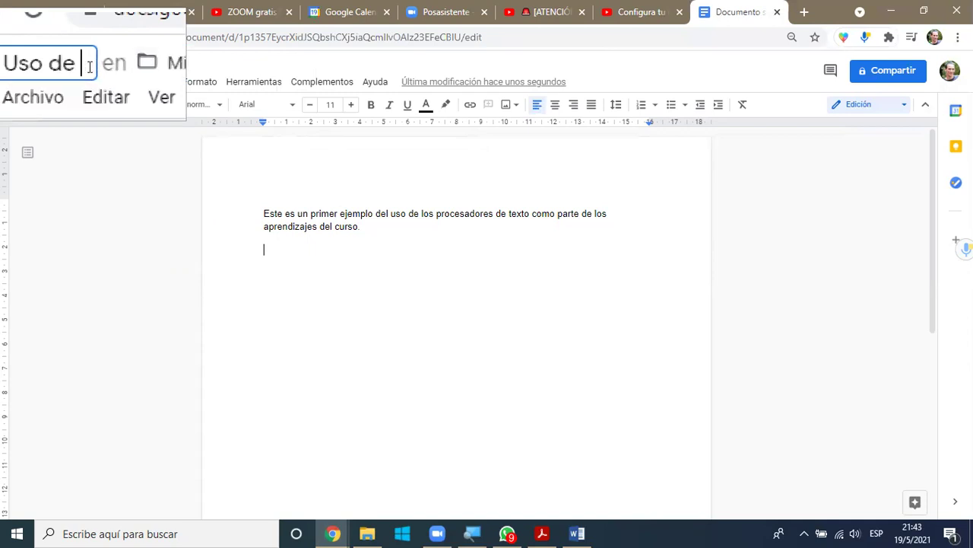
{"action": "type", "text": " Goo"}
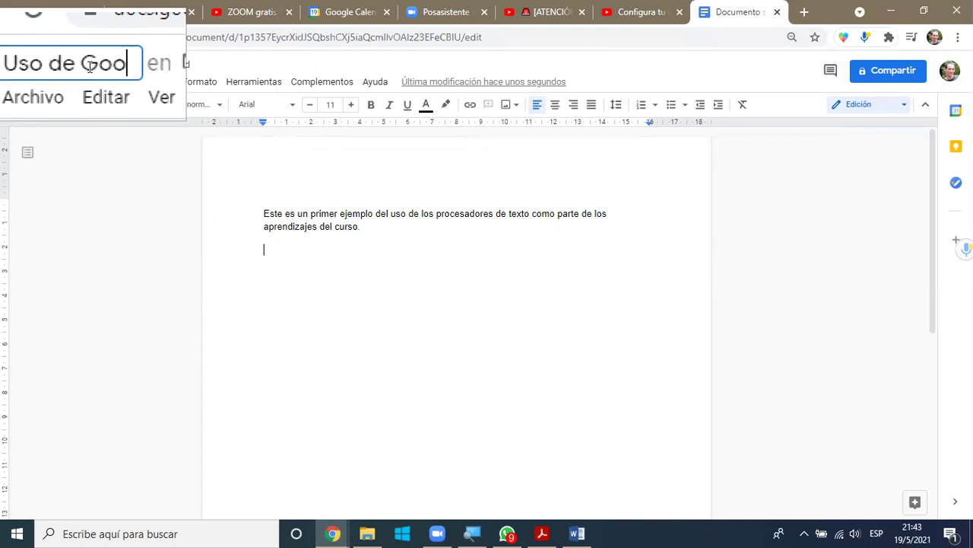
{"action": "type", "text": "gle"}
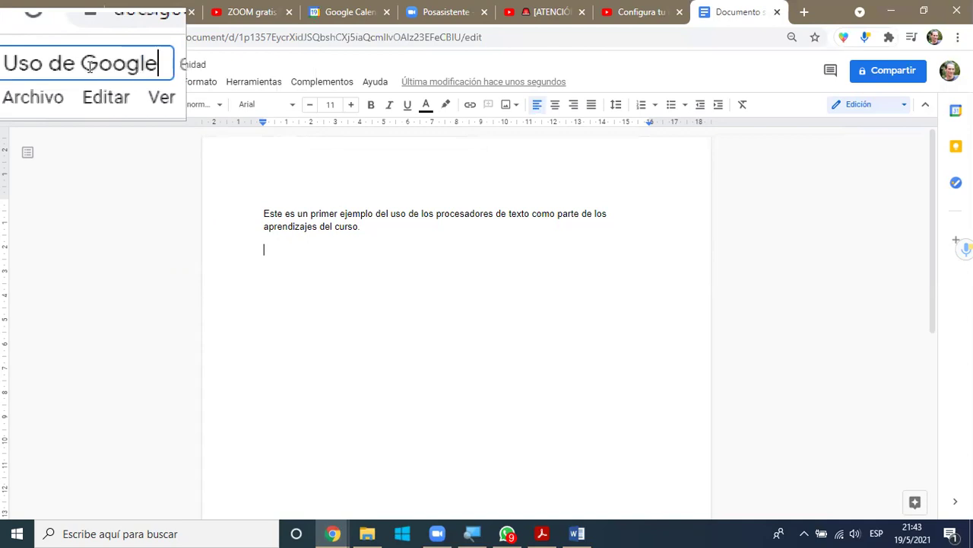
{"action": "type", "text": "Doc"}
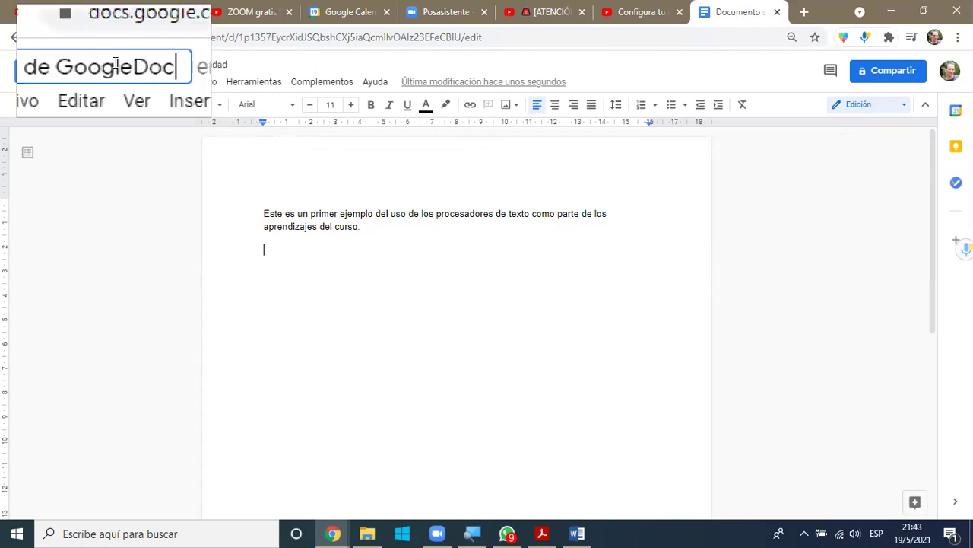
{"action": "type", "text": "s"}
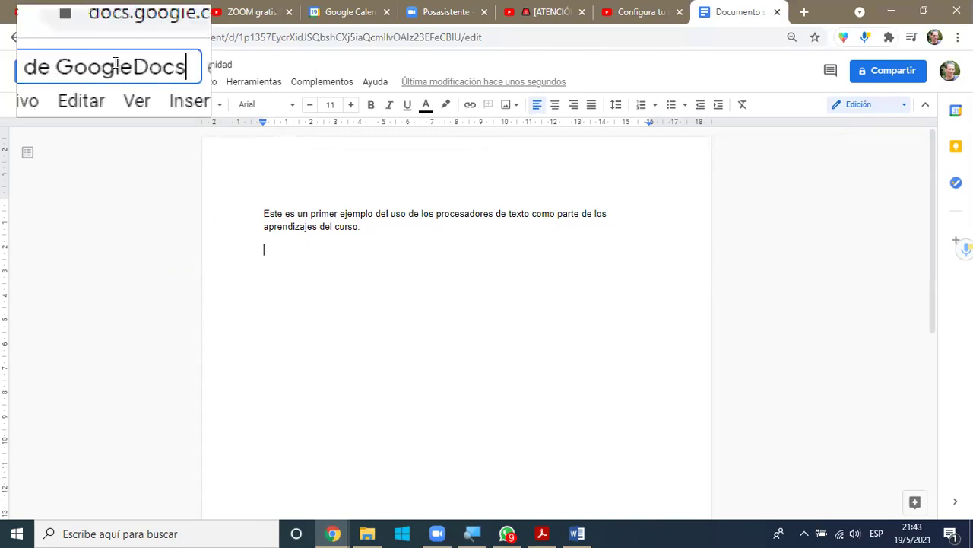
{"action": "type", "text": " (1)"}
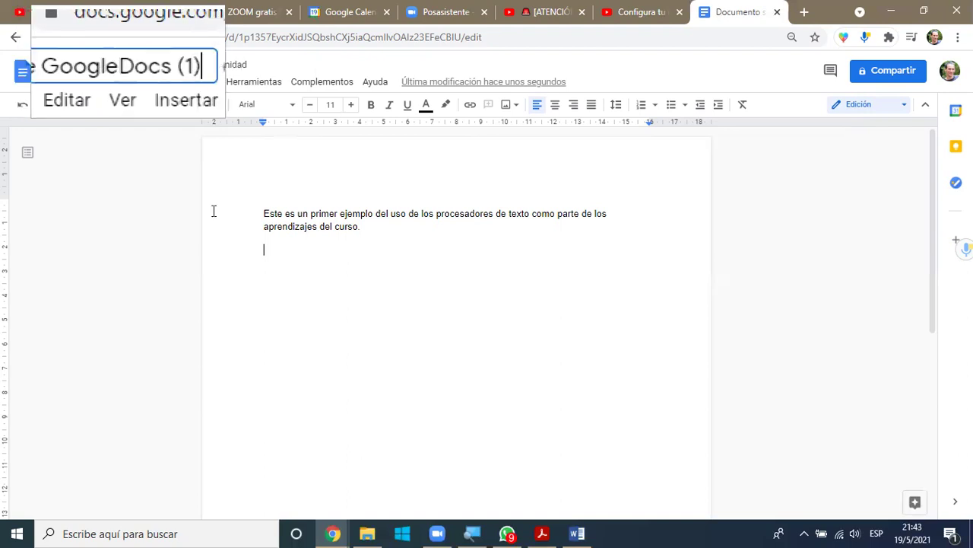
{"action": "left_click", "coordinate": [320, 350]}
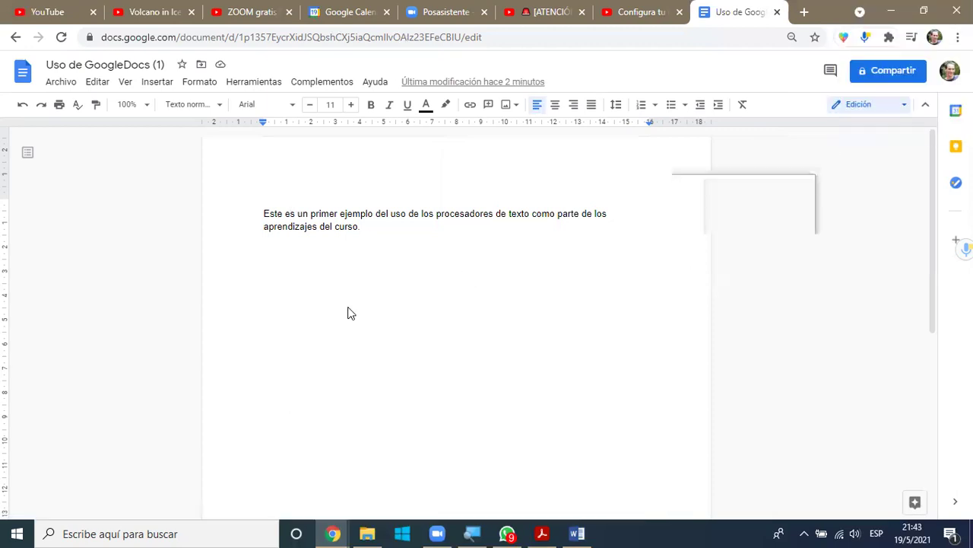
{"action": "left_click", "coordinate": [264, 214]}
View the applications in the "ABC - Menú de Aplicaciones" Chrome window, and return to the Google Docs window.
{"action": "mouse_move", "coordinate": [335, 530]}
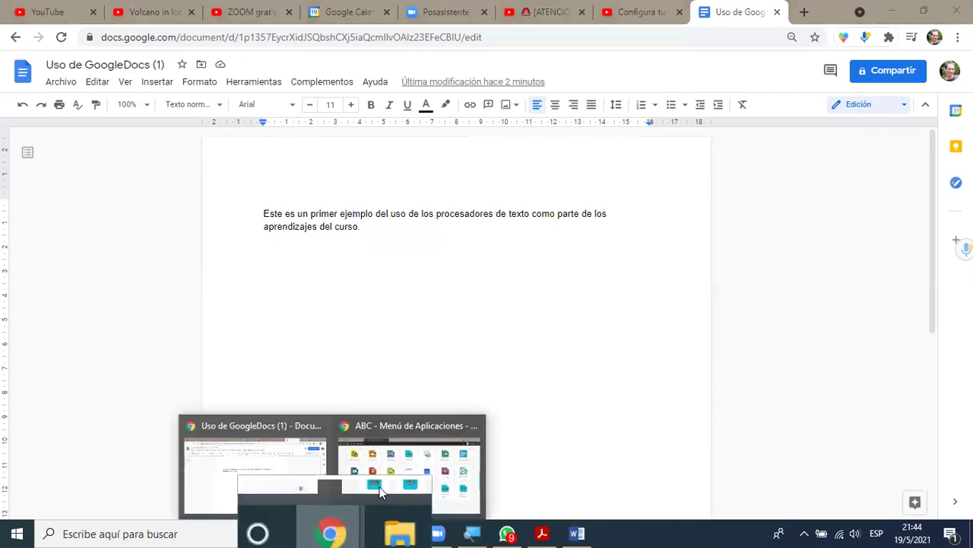
{"action": "left_click", "coordinate": [405, 424]}
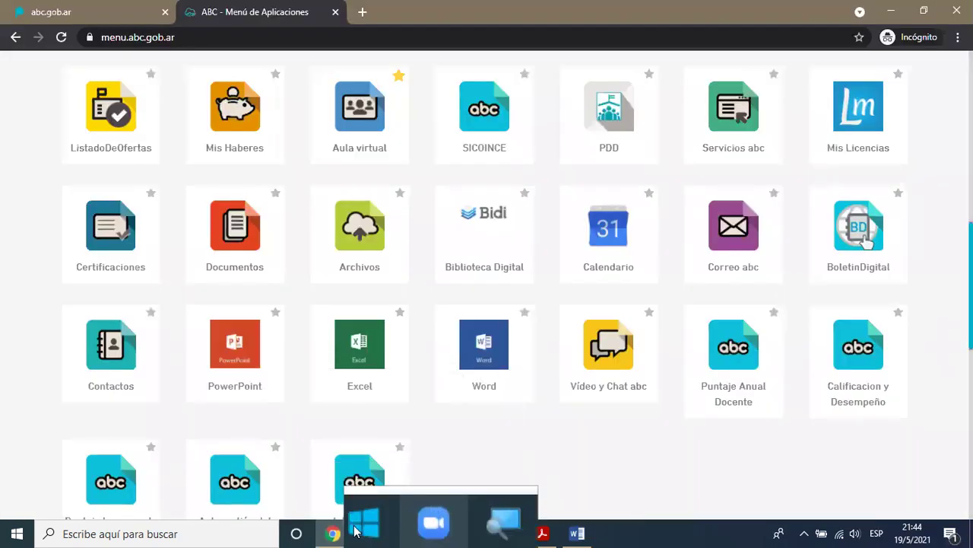
{"action": "mouse_move", "coordinate": [334, 532]}
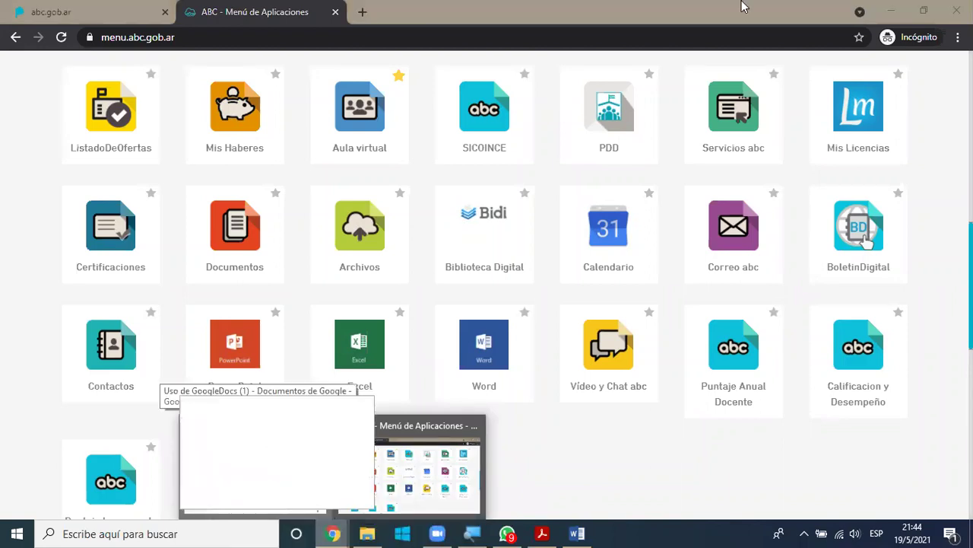
{"action": "key", "text": "alt+Tab"}
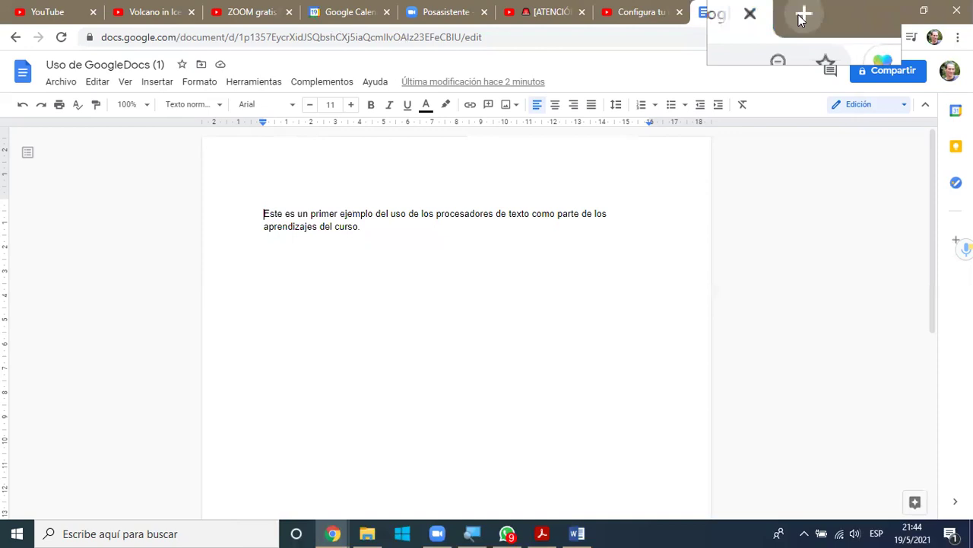
Search Google for "word online gratis" in a new browser tab and look through the first results.
{"action": "key", "text": "ctrl+t"}
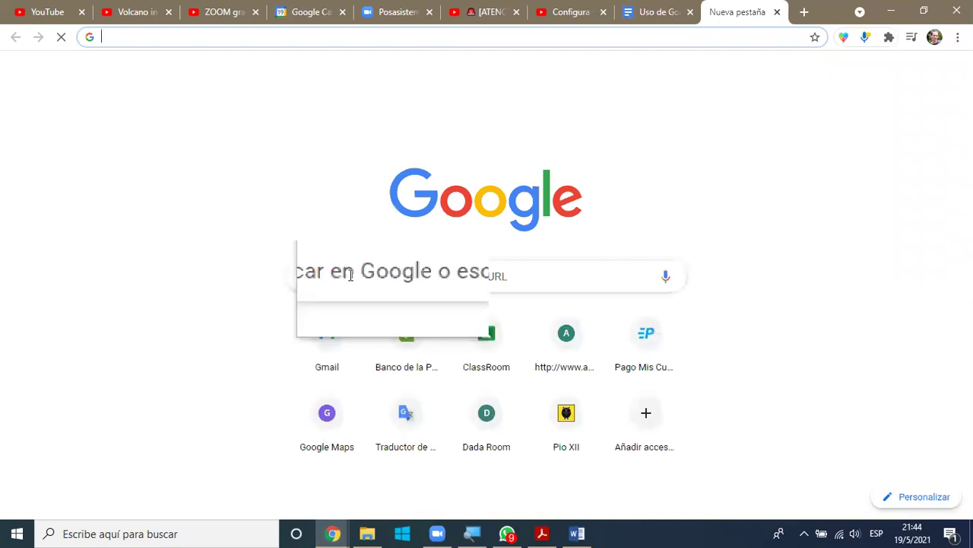
{"action": "left_click", "coordinate": [349, 276]}
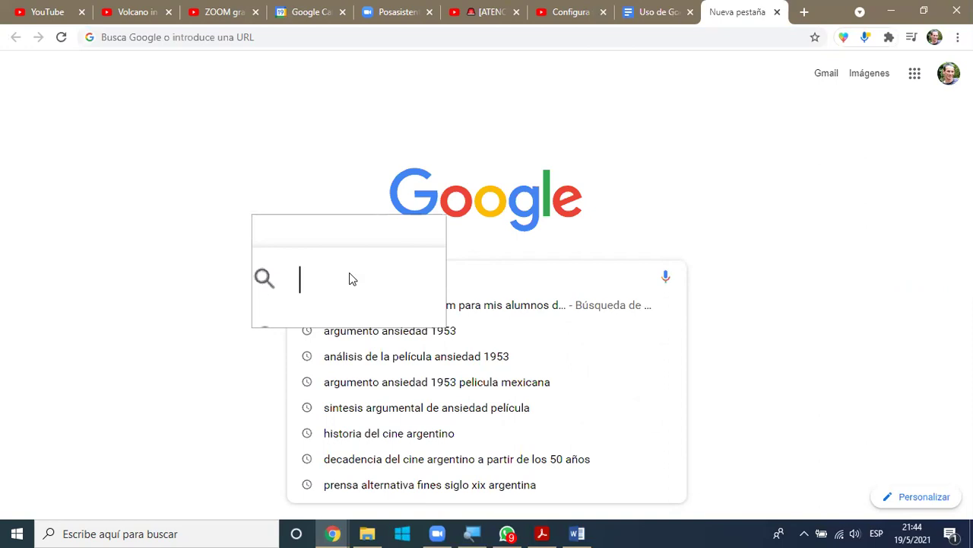
{"action": "type", "text": "WORD"}
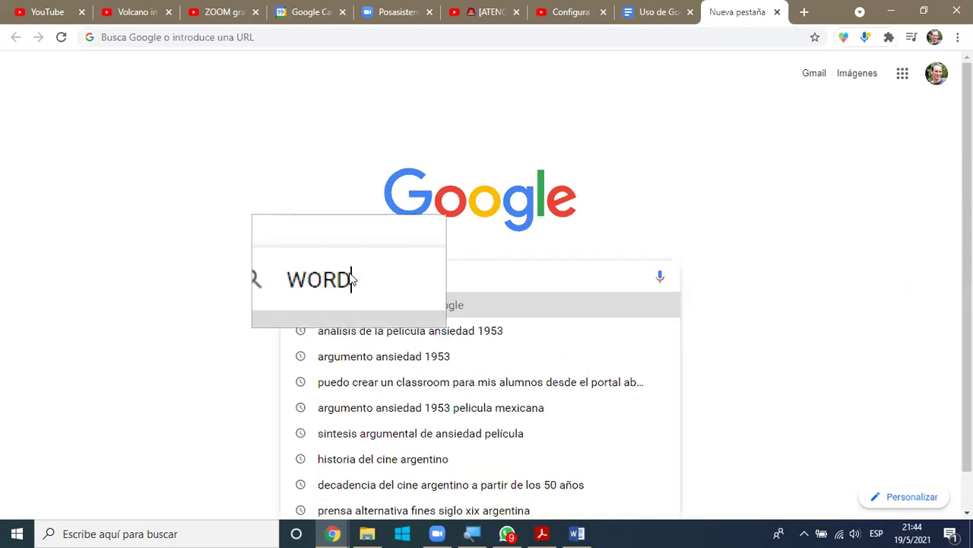
{"action": "type", "text": " o"}
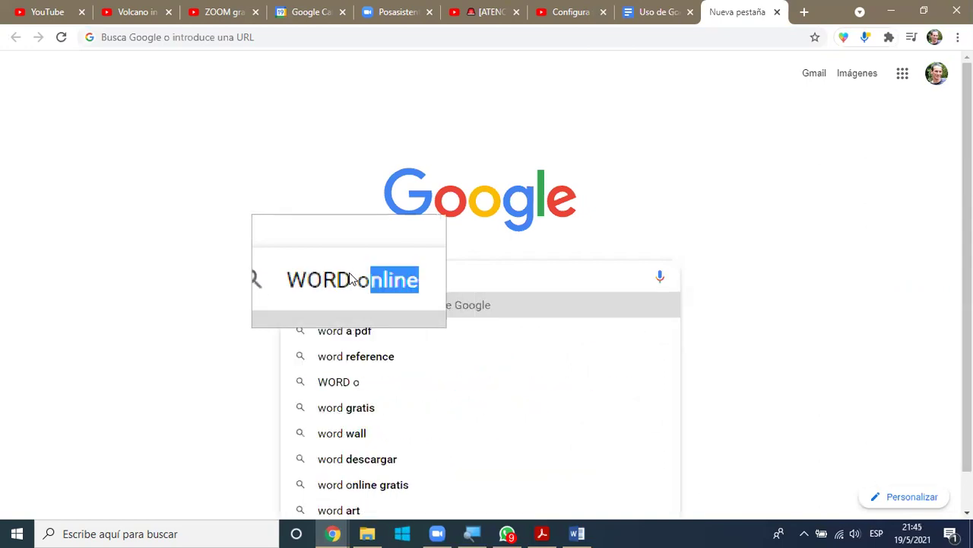
{"action": "key", "text": "Right"}
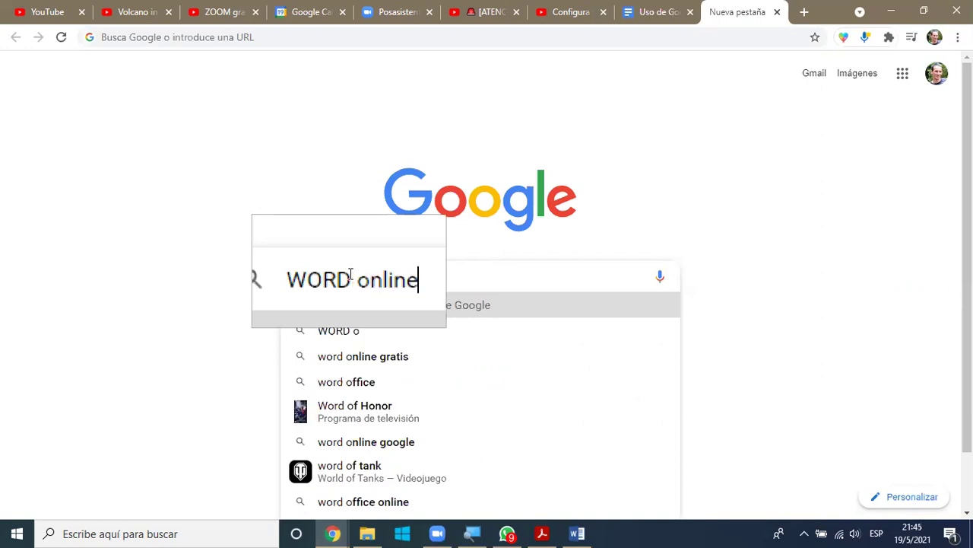
{"action": "left_click", "coordinate": [357, 362]}
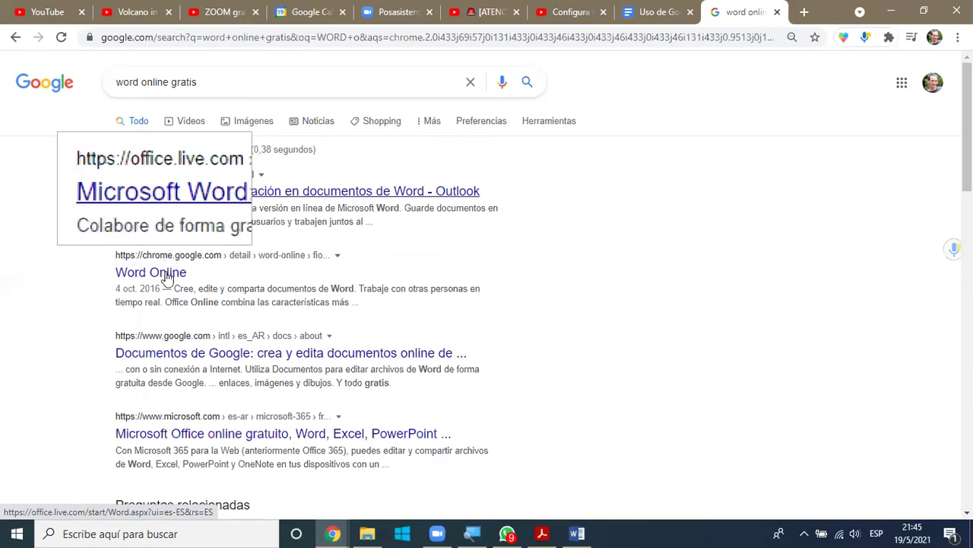
{"action": "scroll", "coordinate": [178, 355], "scroll_direction": "down", "scroll_amount": 1}
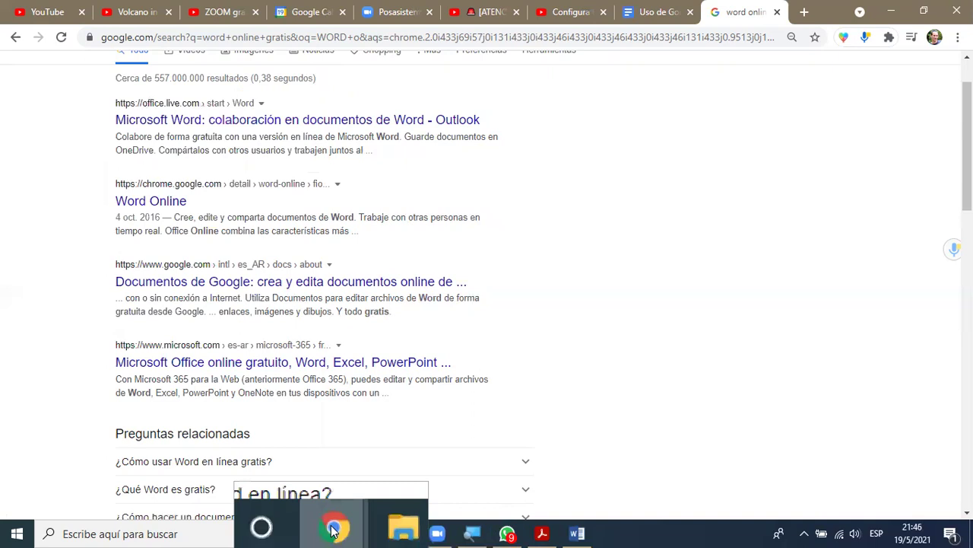
Switch to the "ABC - Menú de Aplicaciones" Chrome window, open its Word application and choose to stay signed in.
{"action": "mouse_move", "coordinate": [333, 533]}
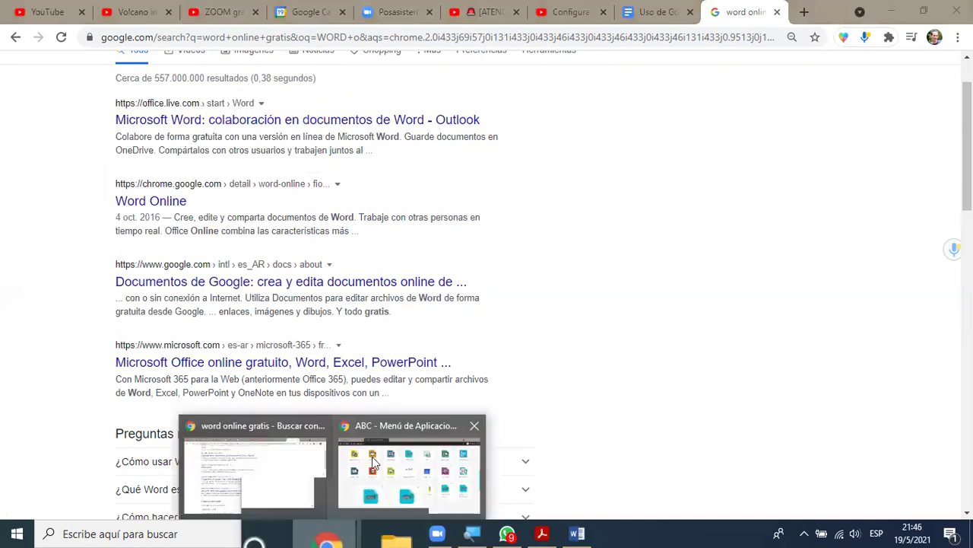
{"action": "left_click", "coordinate": [396, 426]}
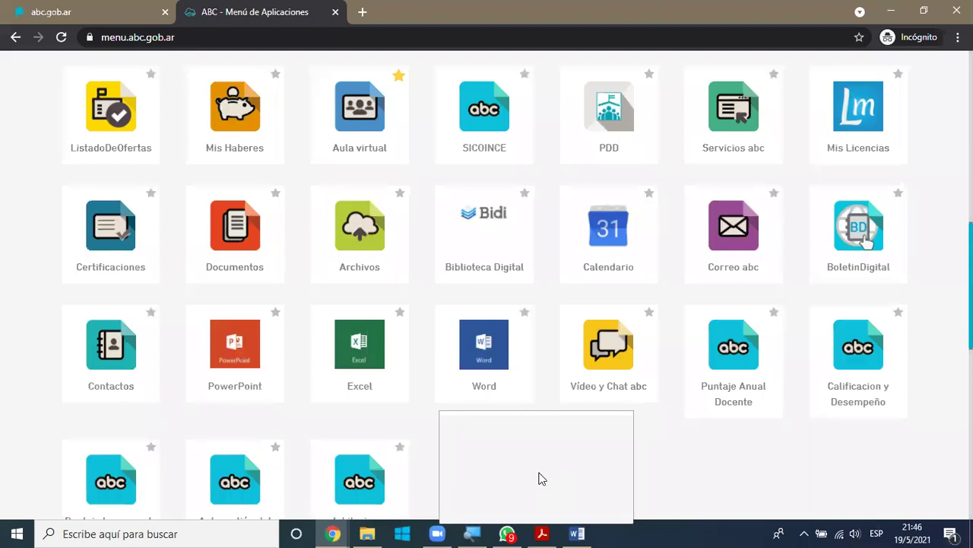
{"action": "scroll", "coordinate": [540, 477], "scroll_direction": "up", "scroll_amount": 1}
{"action": "scroll", "coordinate": [540, 478], "scroll_direction": "up", "scroll_amount": 2}
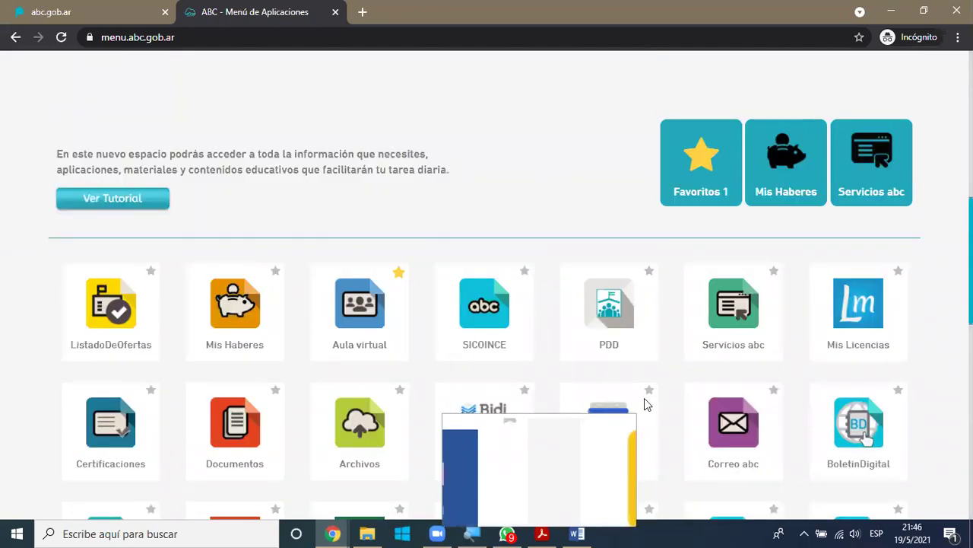
{"action": "scroll", "coordinate": [663, 365], "scroll_direction": "up", "scroll_amount": 3}
{"action": "scroll", "coordinate": [622, 375], "scroll_direction": "down", "scroll_amount": 1}
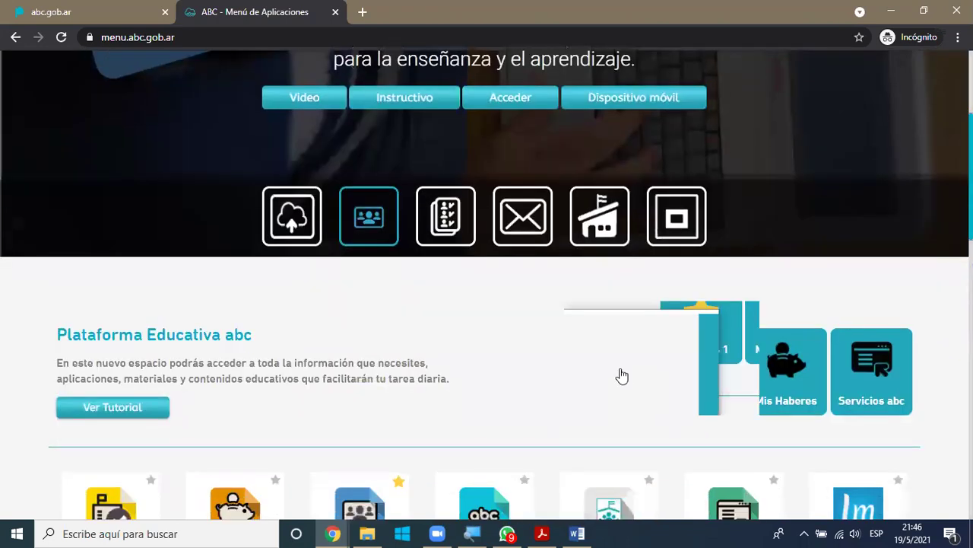
{"action": "scroll", "coordinate": [619, 376], "scroll_direction": "down", "scroll_amount": 5}
{"action": "left_click_drag", "start_coordinate": [520, 477], "coordinate": [239, 278]}
{"action": "left_click_drag", "start_coordinate": [480, 389], "coordinate": [483, 354]}
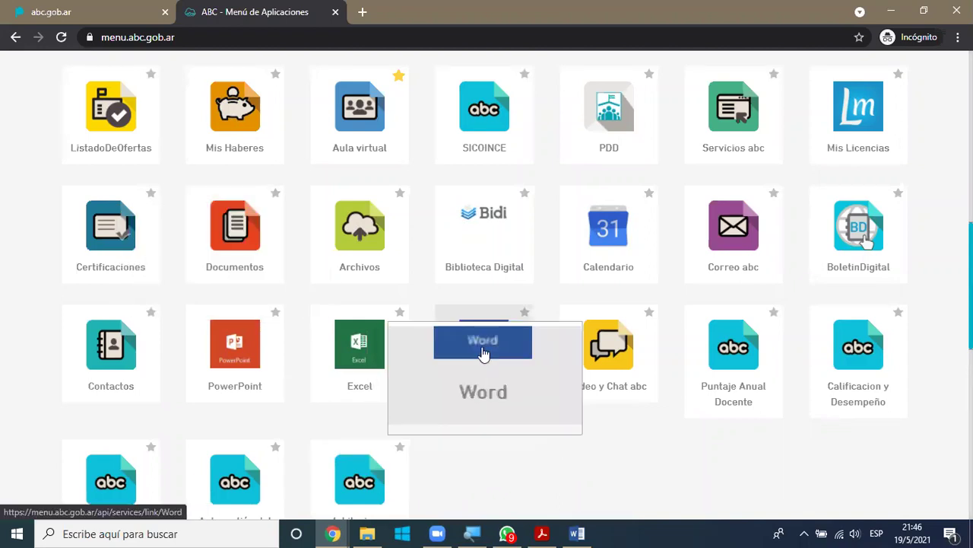
{"action": "left_click", "coordinate": [483, 352]}
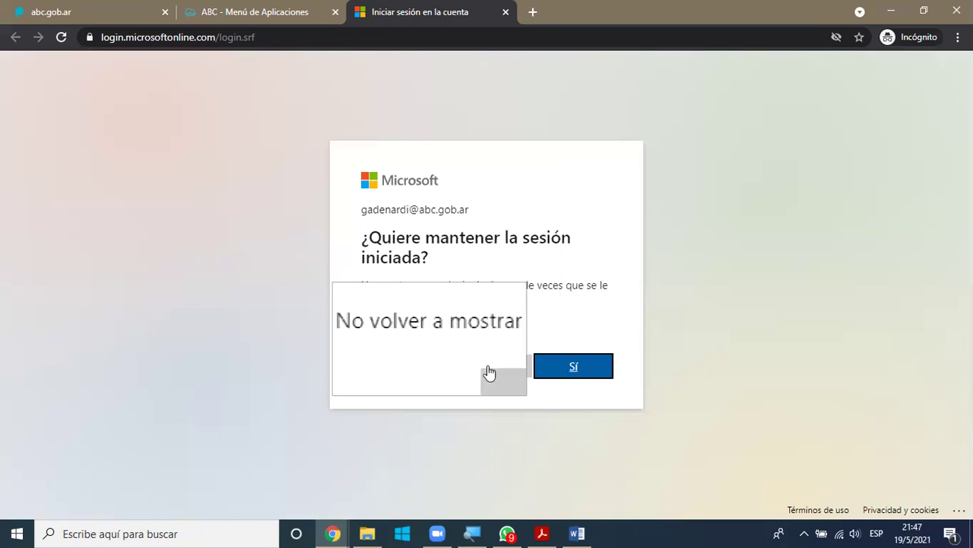
{"action": "left_click", "coordinate": [583, 372]}
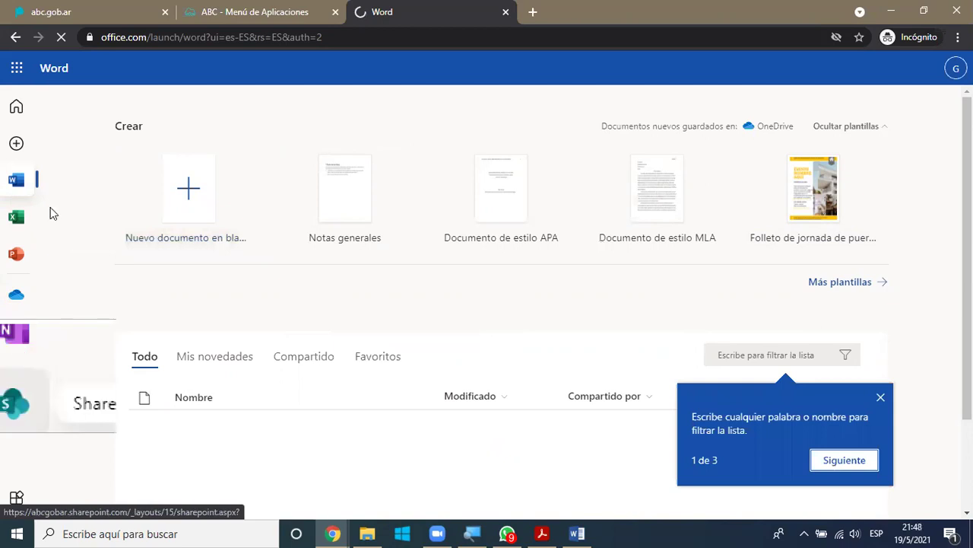
Create a blank Word Online document containing the copied paragraph and dismiss the privacy notice.
{"action": "left_click", "coordinate": [197, 201]}
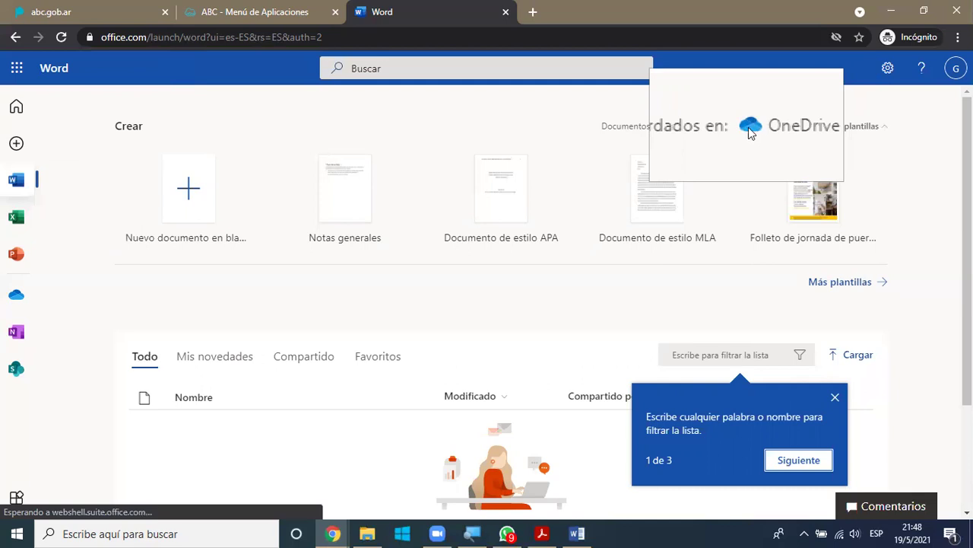
{"action": "left_click", "coordinate": [188, 200]}
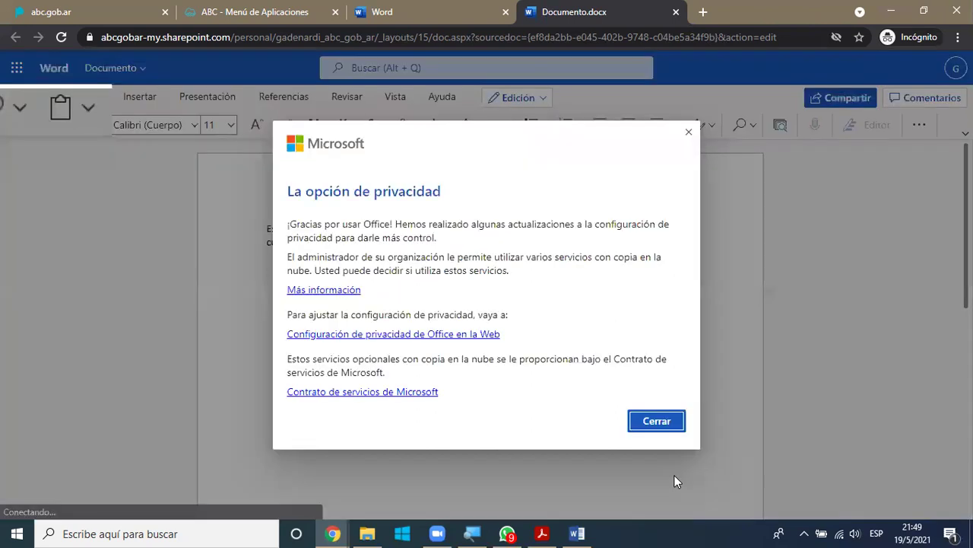
{"action": "left_click", "coordinate": [667, 422]}
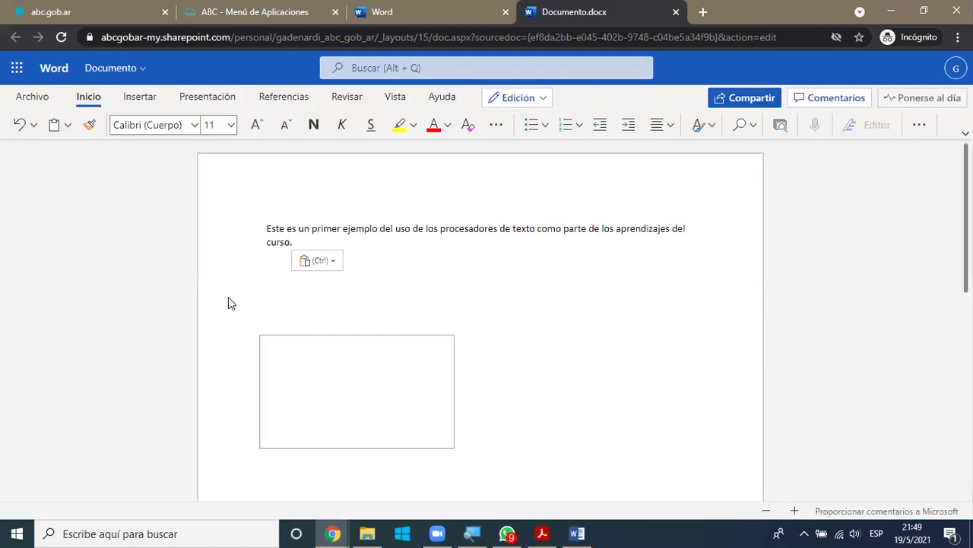
{"action": "left_click", "coordinate": [24, 107]}
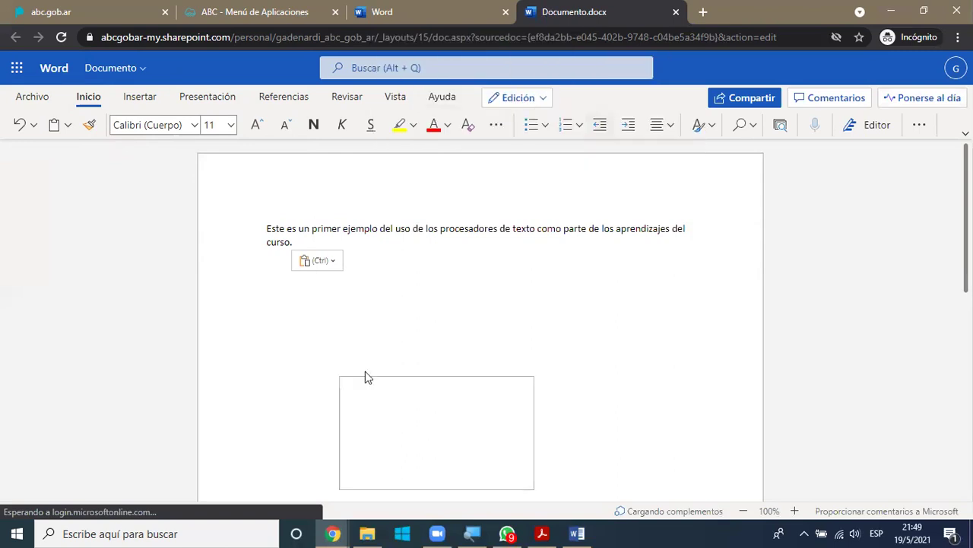
Rename the Word Online document as "Uso de Word OnLine (1)".
{"action": "left_click", "coordinate": [143, 72]}
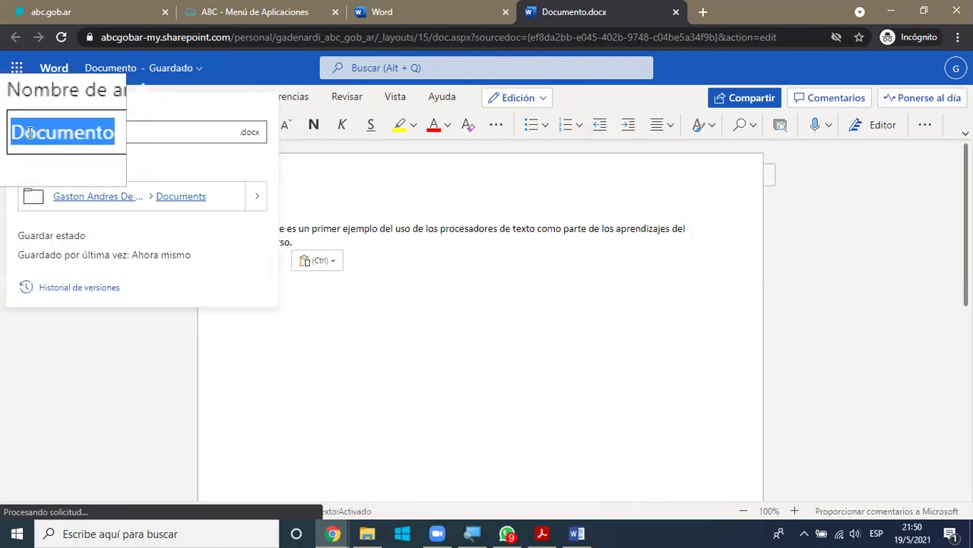
{"action": "type", "text": "W"}
{"action": "key", "text": "BackSpace"}
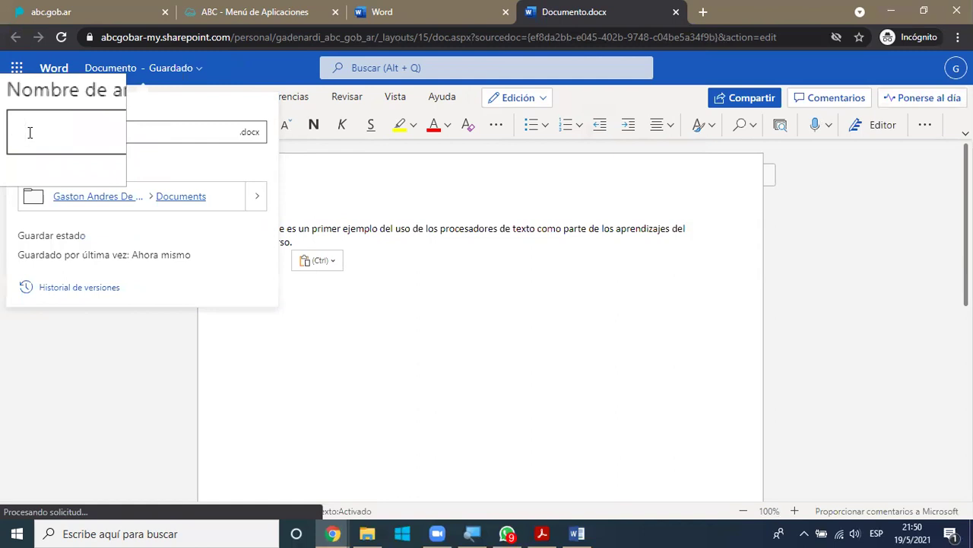
{"action": "type", "text": "Uso de"}
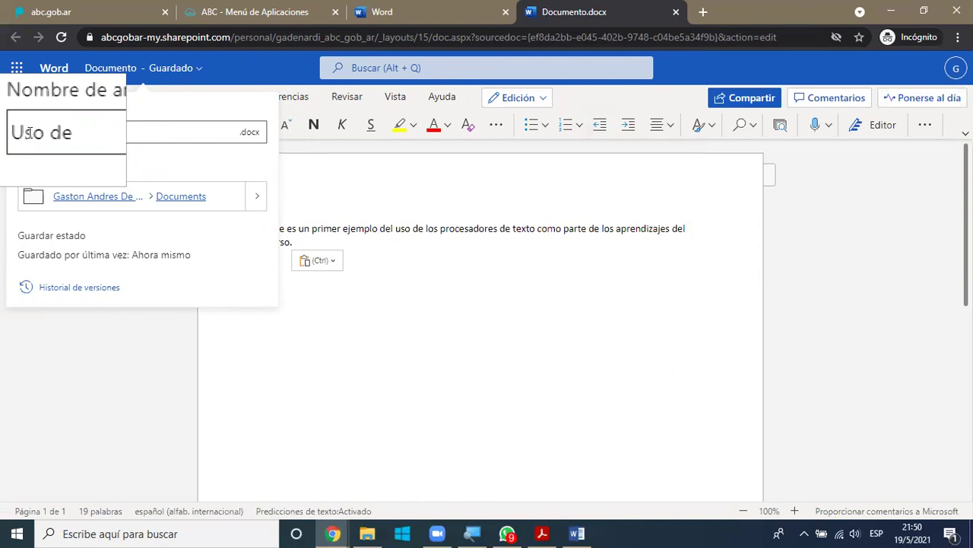
{"action": "type", "text": " WOr"}
{"action": "key", "text": "BackSpace"}
{"action": "key", "text": "BackSpace"}
{"action": "type", "text": "ord"}
{"action": "type", "text": "OnLine"}
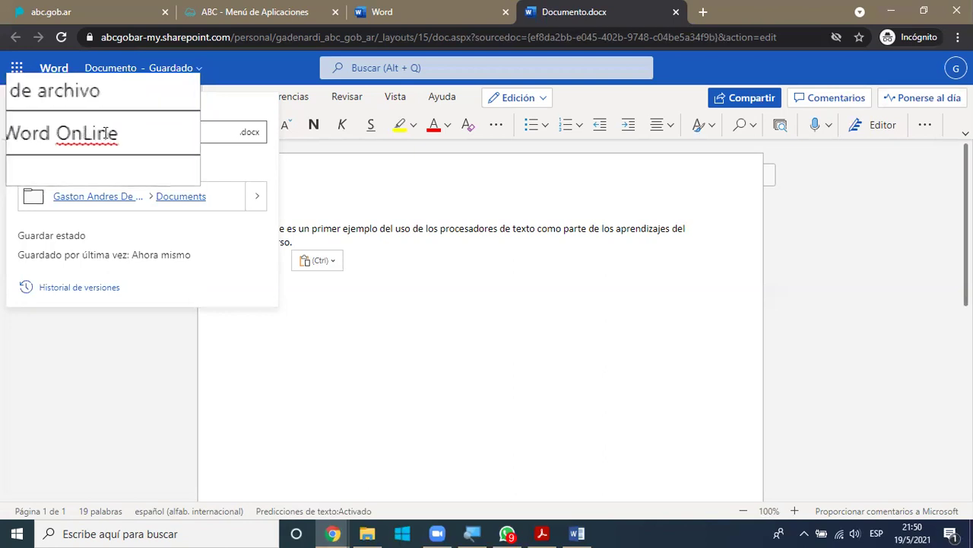
{"action": "type", "text": "(1)"}
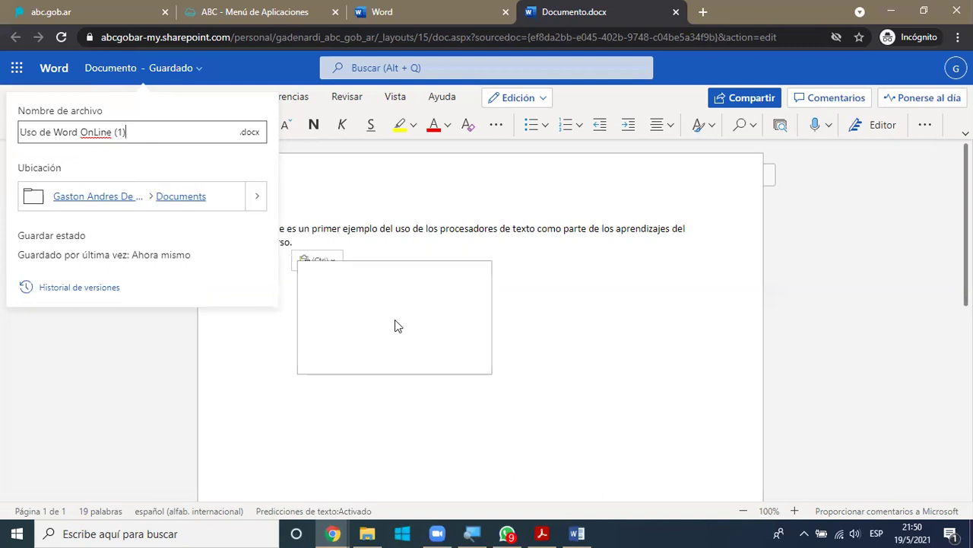
{"action": "left_click", "coordinate": [394, 320]}
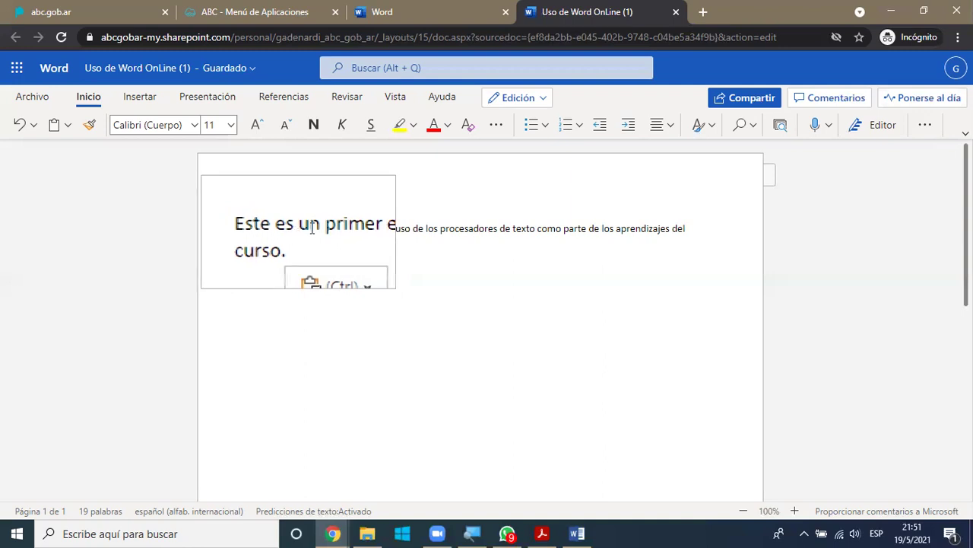
View the files stored in OneDrive under "Mis archivos", and close that browser tab.
{"action": "left_click", "coordinate": [17, 71]}
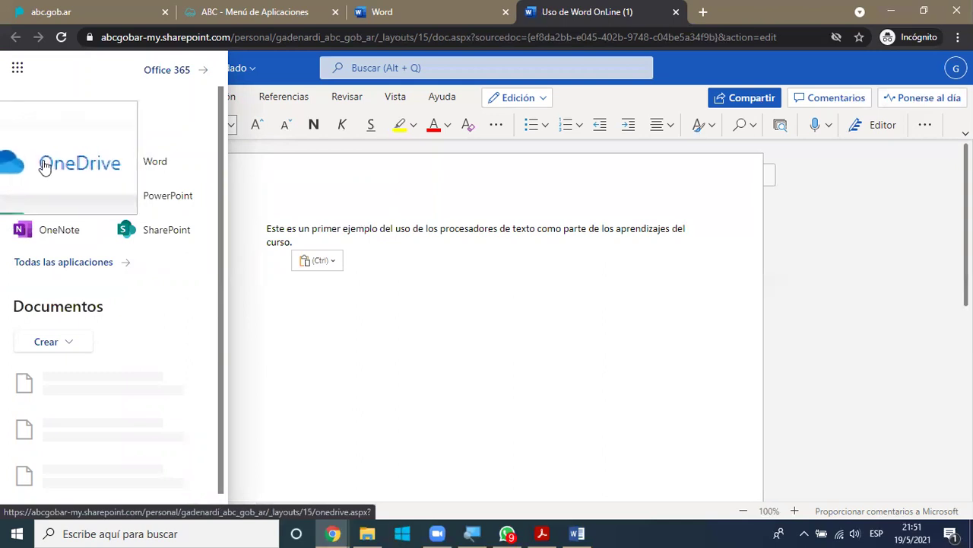
{"action": "left_click", "coordinate": [43, 166]}
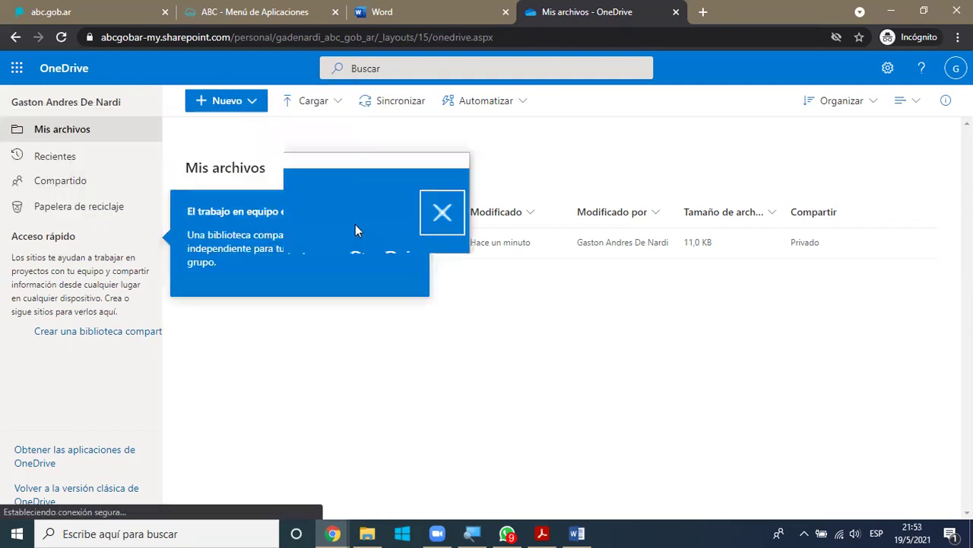
{"action": "left_click", "coordinate": [676, 14]}
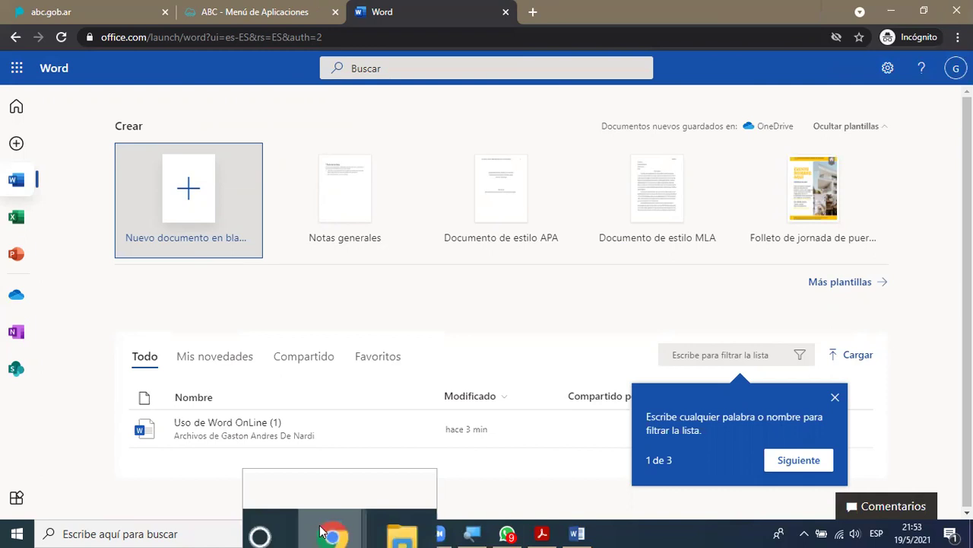
Return to the Chrome window with the Google search and close the "Uso de GoogleDocs (1)" document.
{"action": "mouse_move", "coordinate": [329, 530]}
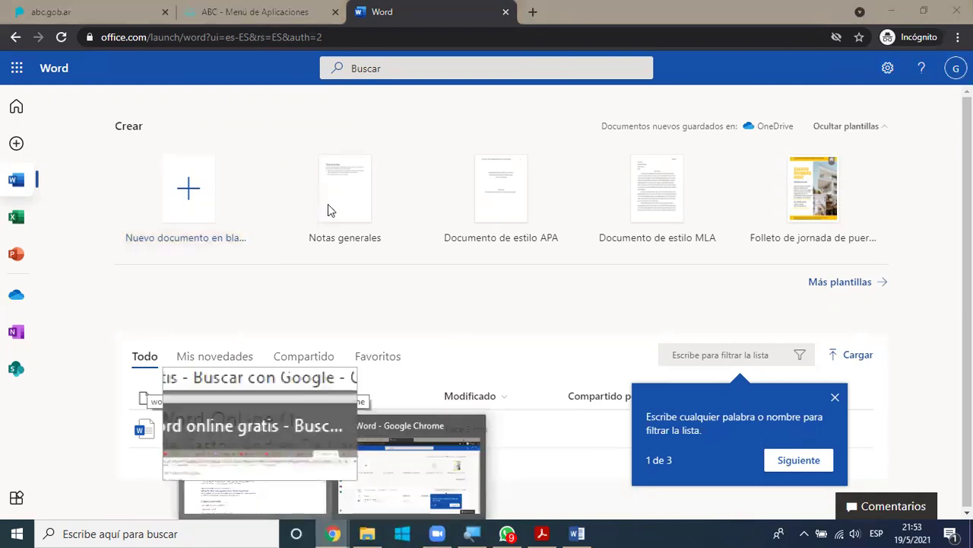
{"action": "left_click", "coordinate": [259, 441]}
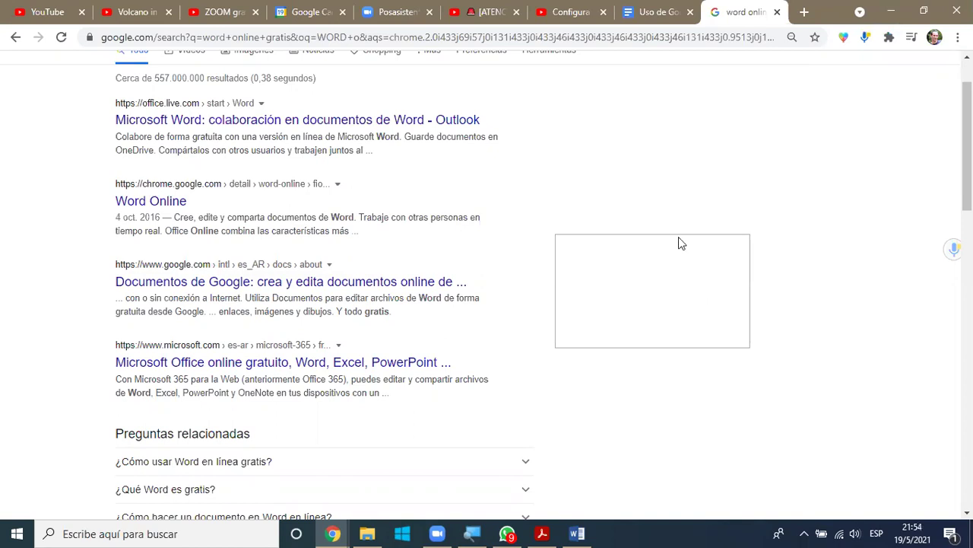
{"action": "scroll", "coordinate": [679, 237], "scroll_direction": "up", "scroll_amount": 1}
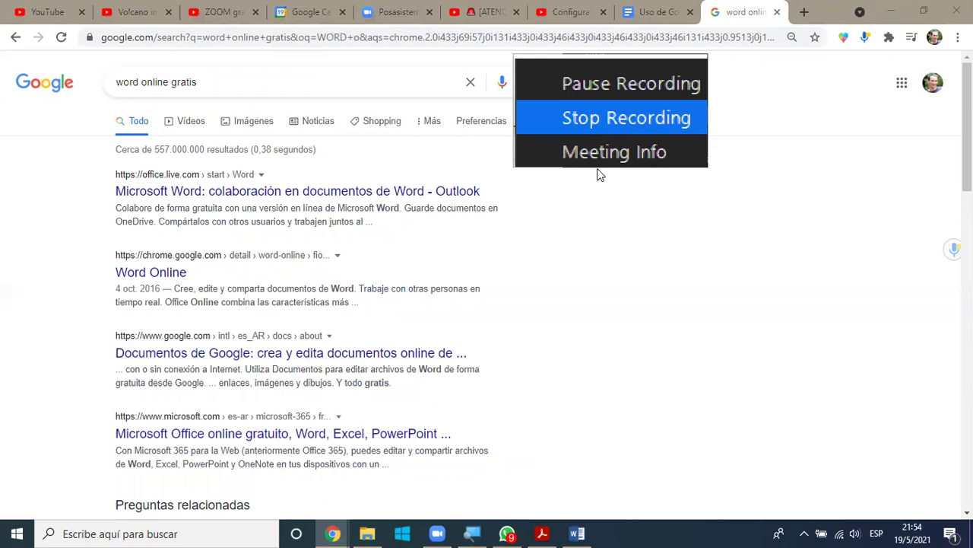
{"action": "left_click", "coordinate": [653, 12]}
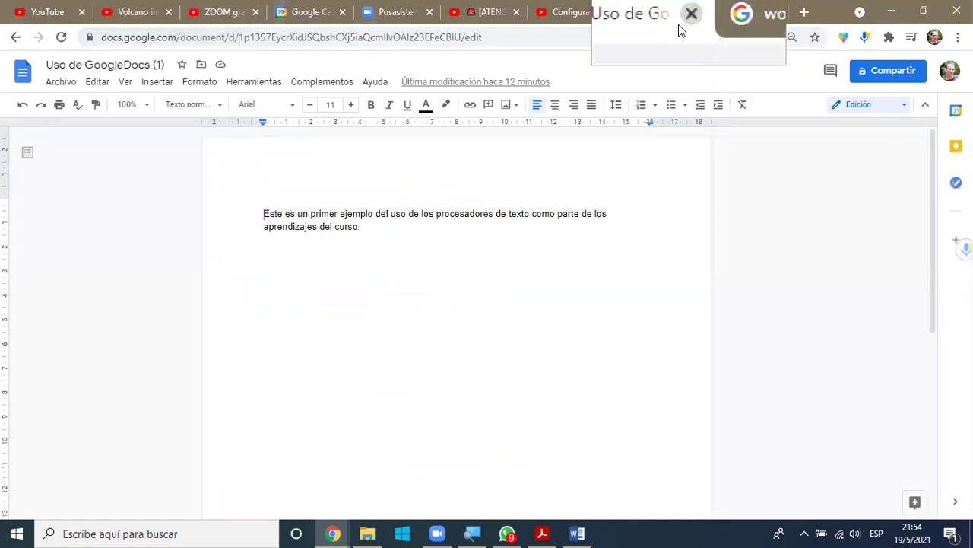
{"action": "key", "text": "ctrl+w"}
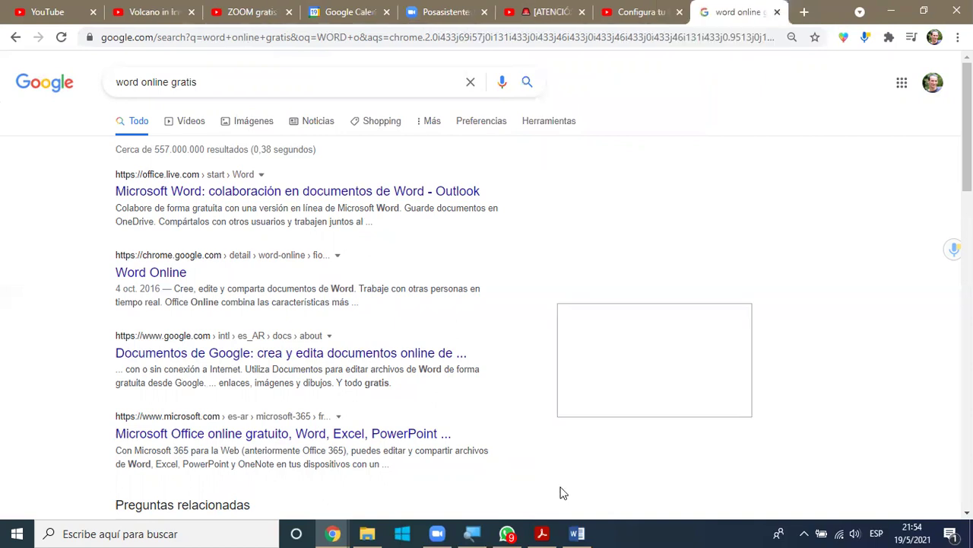
Switch to desktop Word and select the whole paragraph of the "Uso de Word (1)" document.
{"action": "left_click", "coordinate": [575, 532]}
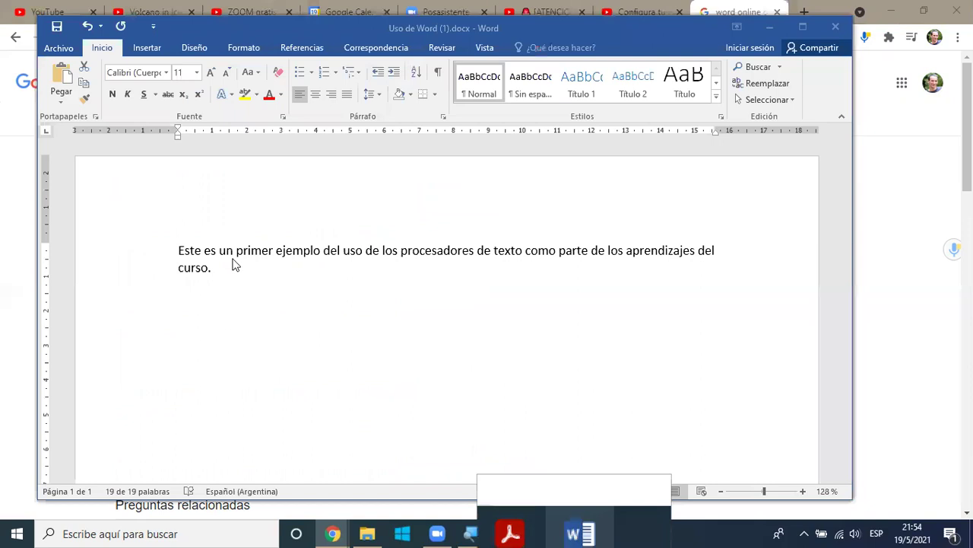
{"action": "left_click_drag", "start_coordinate": [232, 264], "coordinate": [203, 247]}
{"action": "key", "text": "super+Escape"}
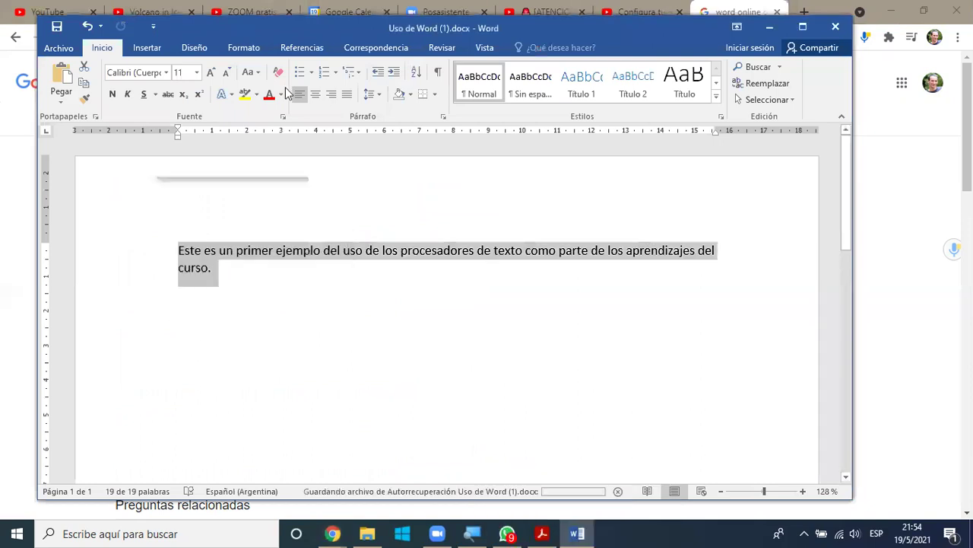
{"action": "key", "text": "super+plus"}
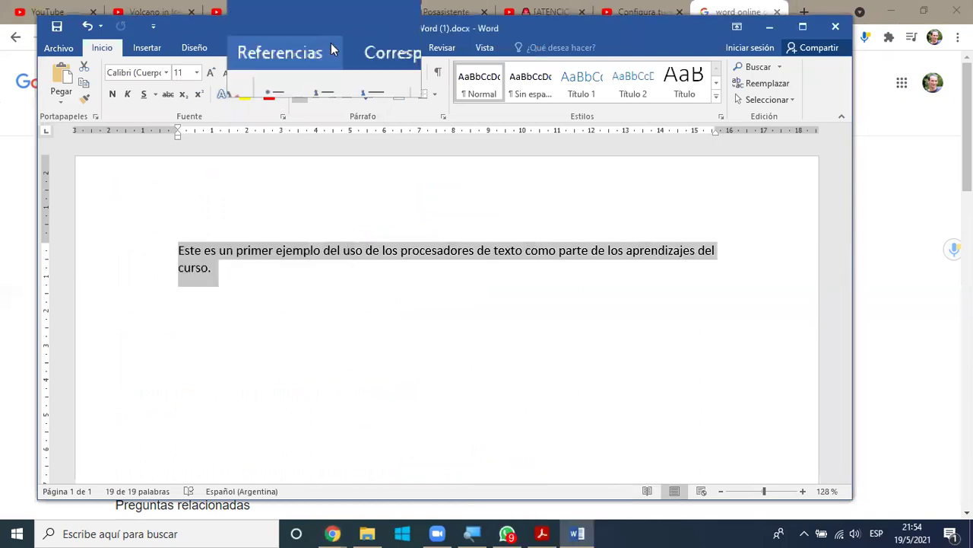
Close the "Uso de Word (1)" document and save its changes, leaving Word itself open.
{"action": "left_click", "coordinate": [59, 50]}
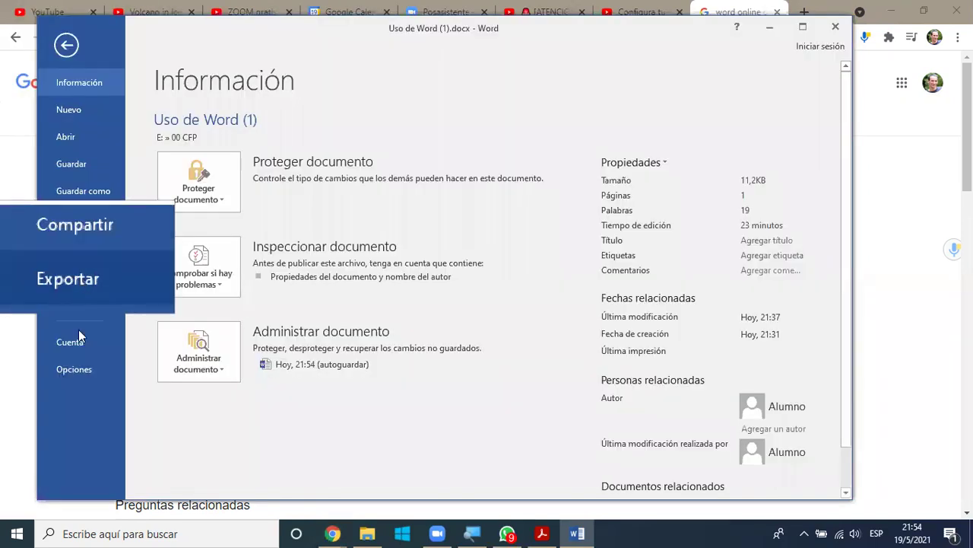
{"action": "left_click", "coordinate": [78, 300]}
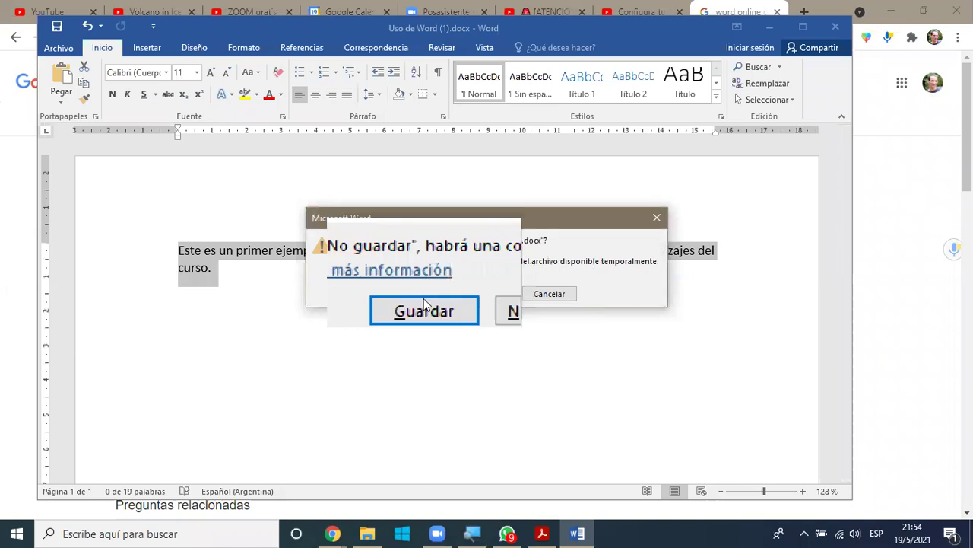
{"action": "left_click", "coordinate": [423, 299]}
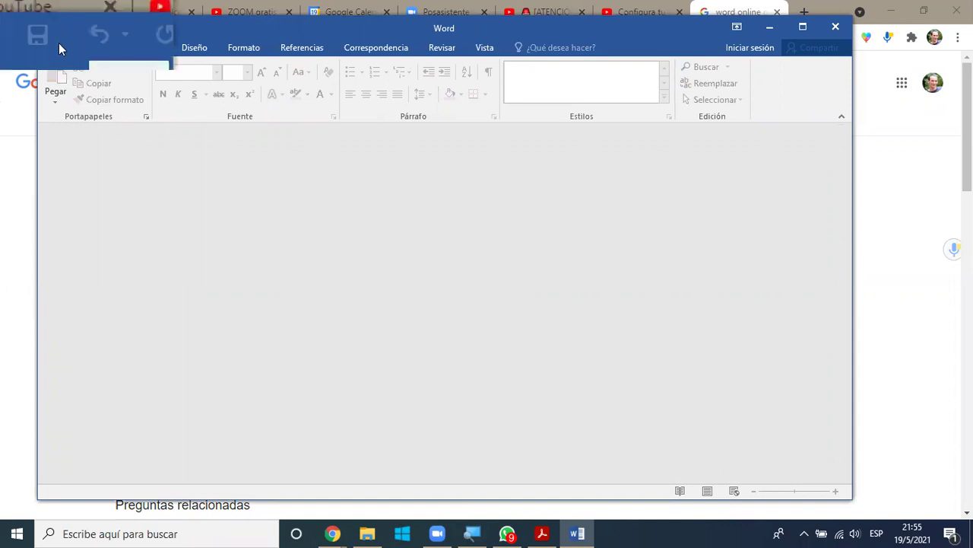
View Word's list of recent documents to locate "Uso de Word (1)", and close the program.
{"action": "left_click", "coordinate": [59, 48]}
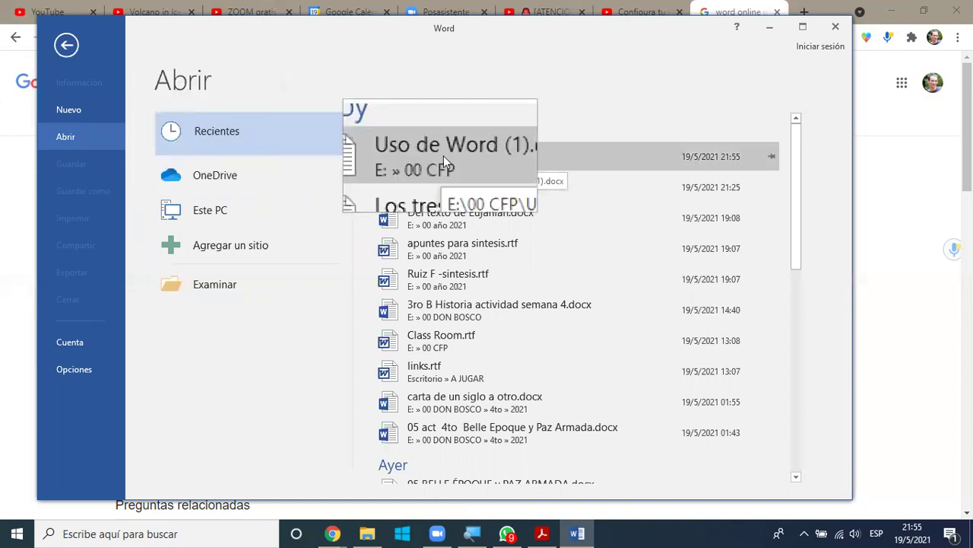
{"action": "left_click", "coordinate": [837, 28]}
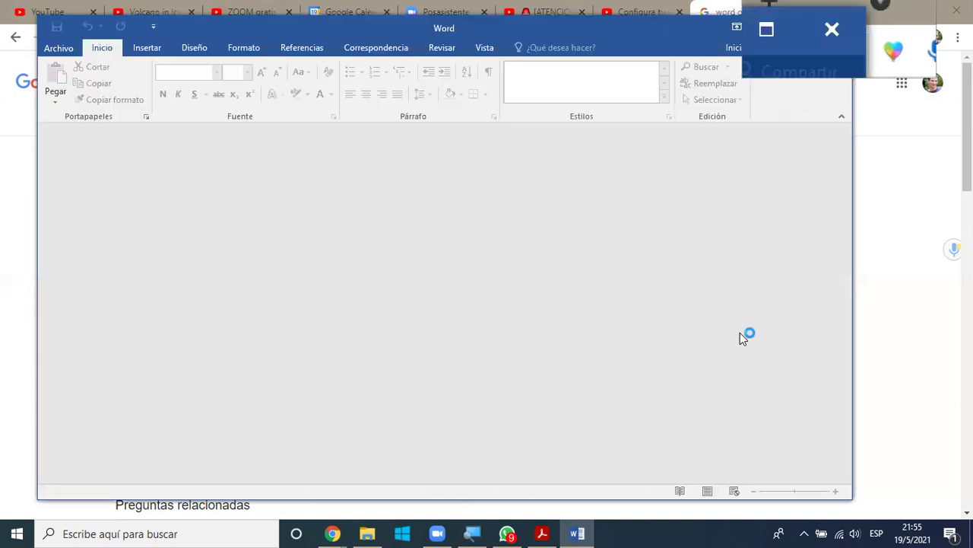
{"action": "left_click", "coordinate": [836, 29]}
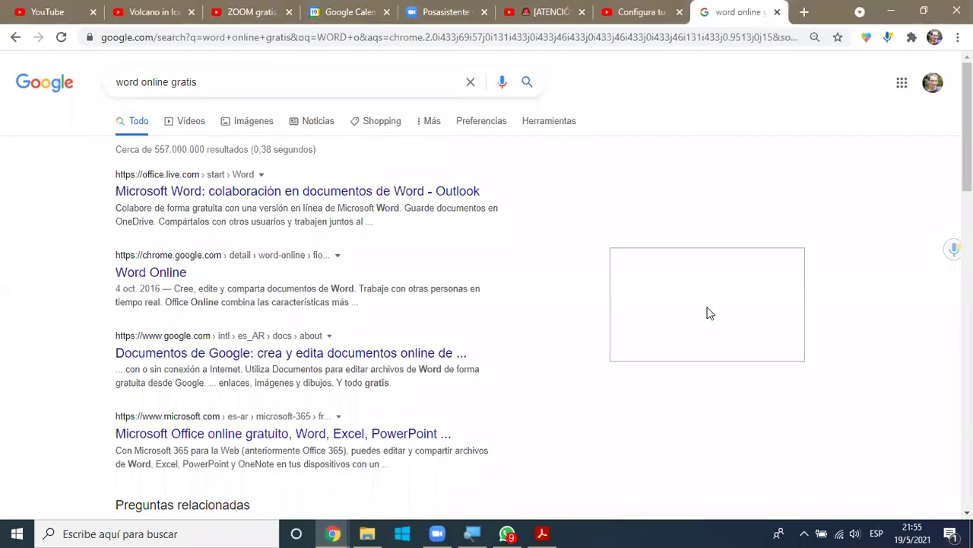
Go from the Google search page to Google Drive and show the recent files.
{"action": "left_click", "coordinate": [903, 88]}
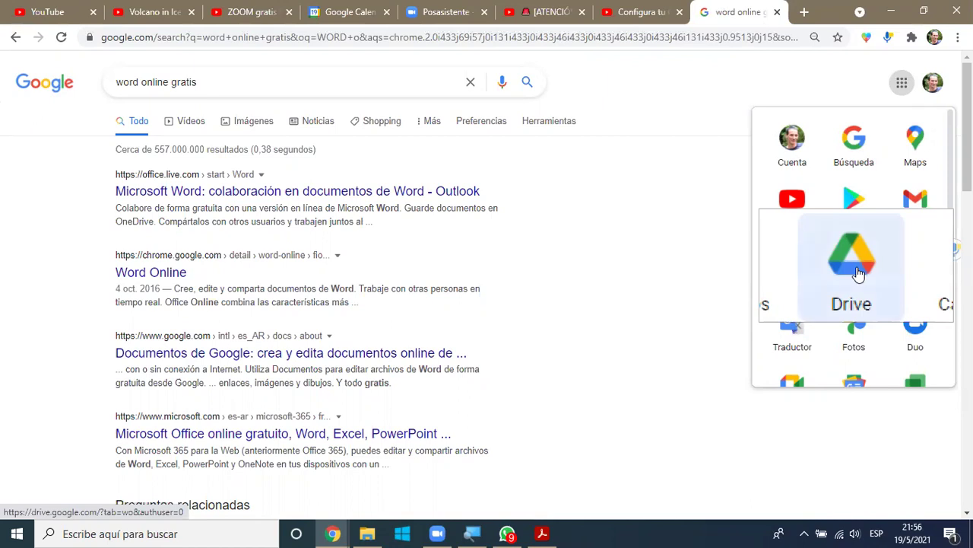
{"action": "left_click", "coordinate": [858, 273]}
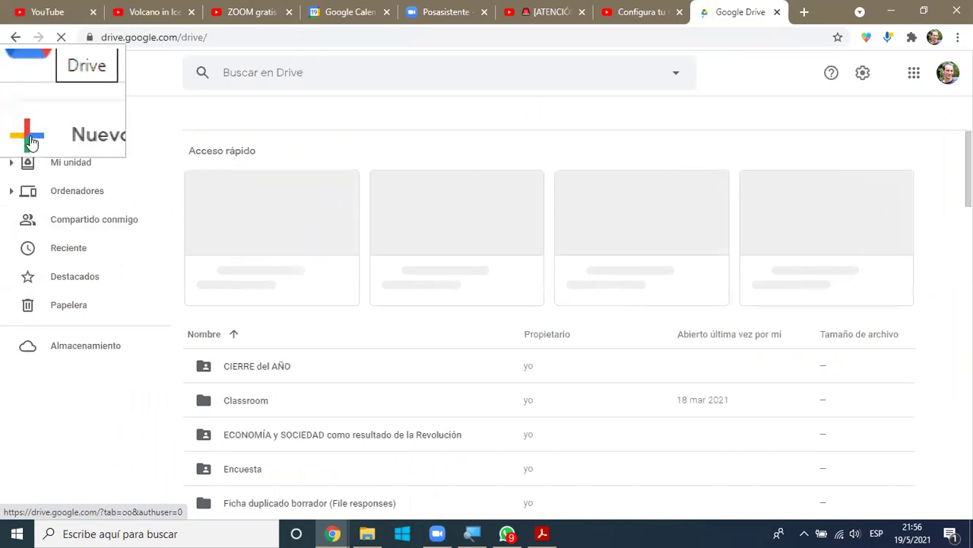
{"action": "left_click", "coordinate": [59, 253]}
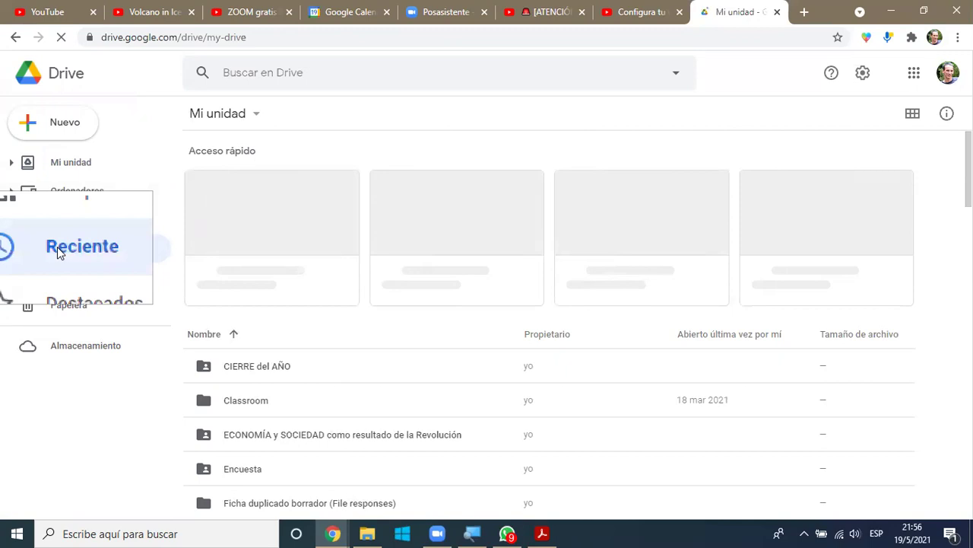